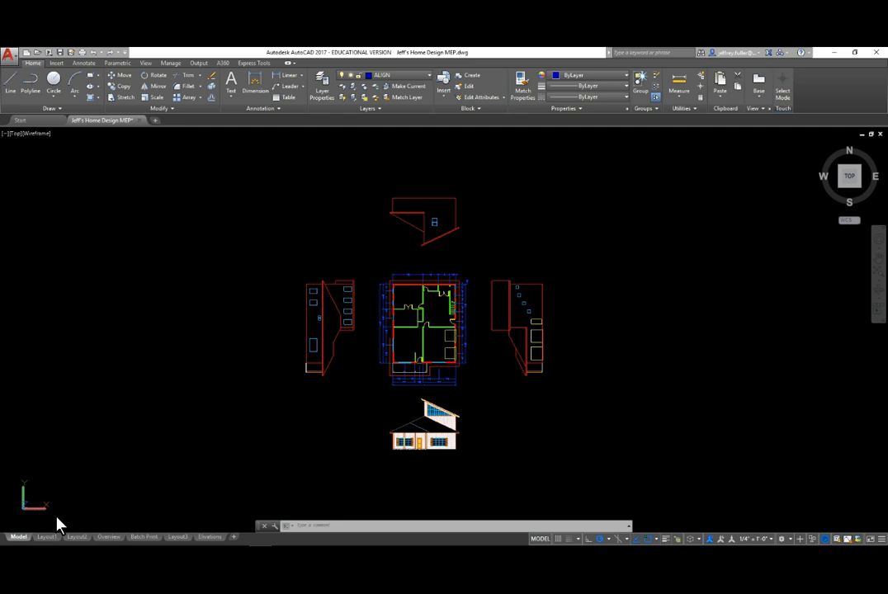
- Switch from model space to the Layout1 sheet
left_click(77, 500)
mouse_move(50, 538)
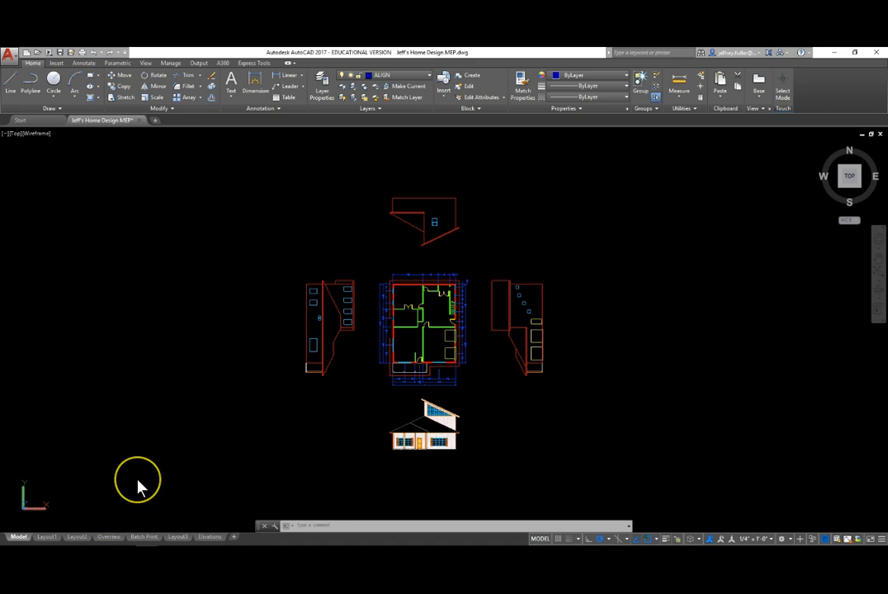
left_click(47, 537)
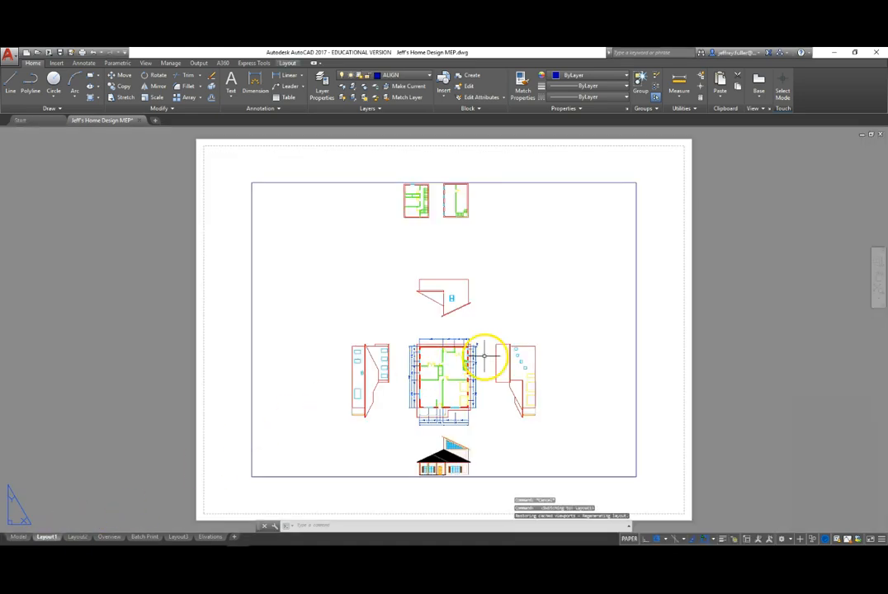
scroll(524, 304, "down", 3)
scroll(525, 316, "up", 2)
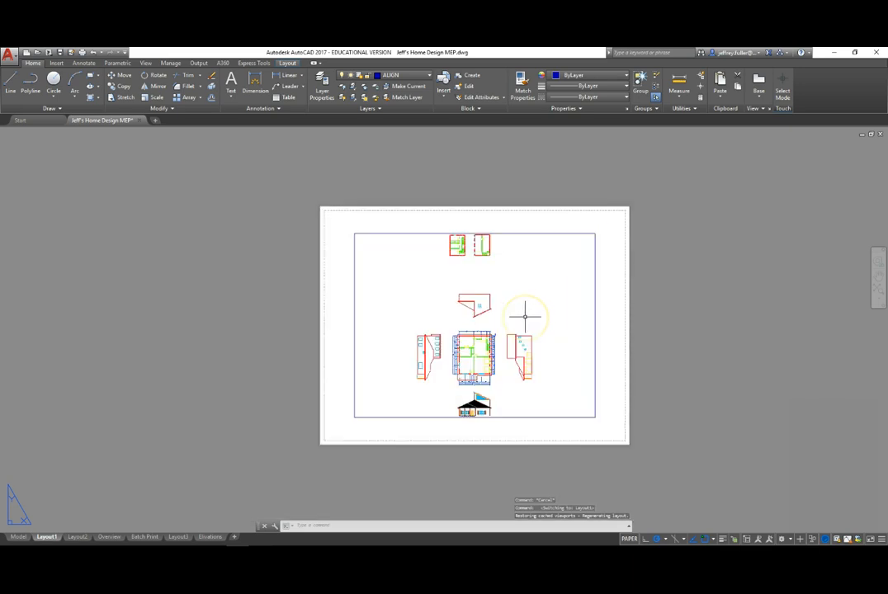
scroll(525, 316, "up", 2)
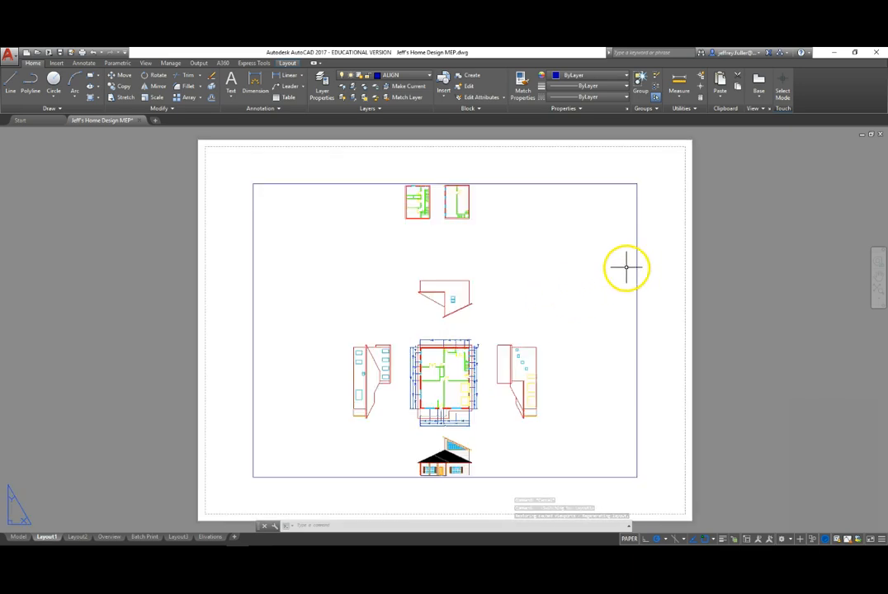
- Activate the Layout1 viewport and adjust the drawing's zoom and position inside it around the floor plan and elevations
double_click(554, 274)
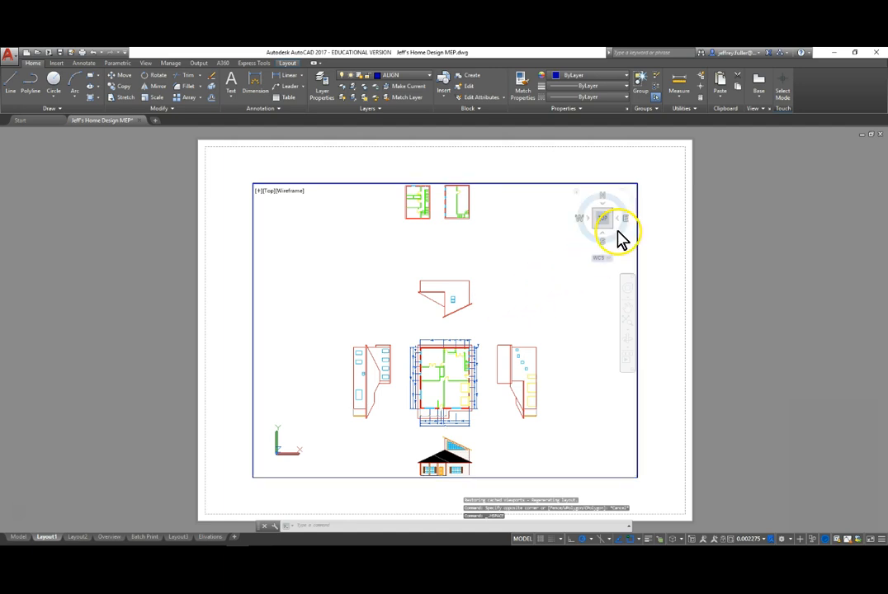
scroll(511, 289, "up", 4)
scroll(512, 288, "down", 7)
scroll(511, 289, "up", 4)
scroll(512, 288, "down", 4)
scroll(512, 289, "up", 1)
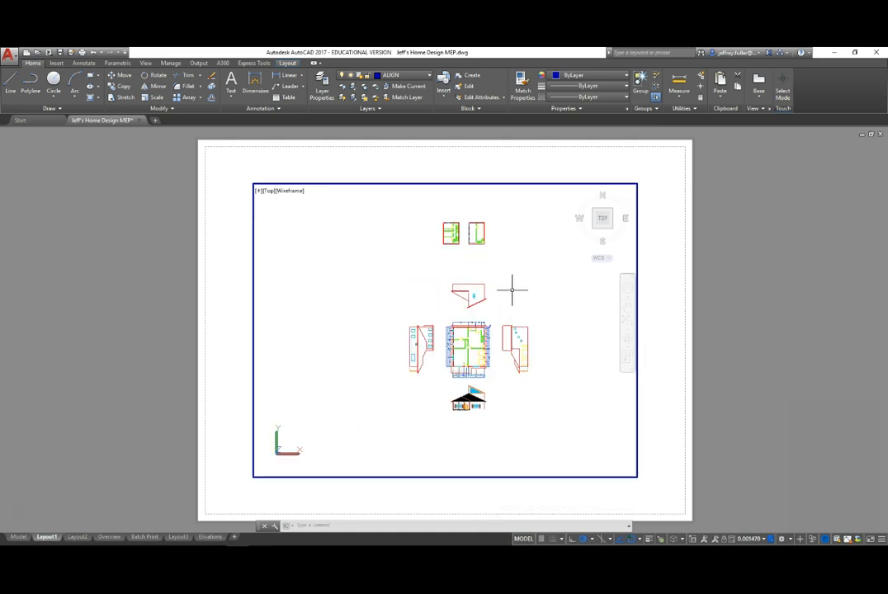
scroll(512, 289, "up", 2)
mouse_move(494, 301)
middle_mouse_down()
mouse_move(489, 313)
mouse_move(528, 312)
mouse_move(478, 253)
mouse_move(502, 311)
mouse_move(478, 246)
mouse_move(452, 325)
mouse_move(529, 252)
mouse_move(454, 313)
mouse_move(521, 240)
mouse_move(488, 288)
mouse_move(495, 292)
middle_mouse_up()
key("Escape")
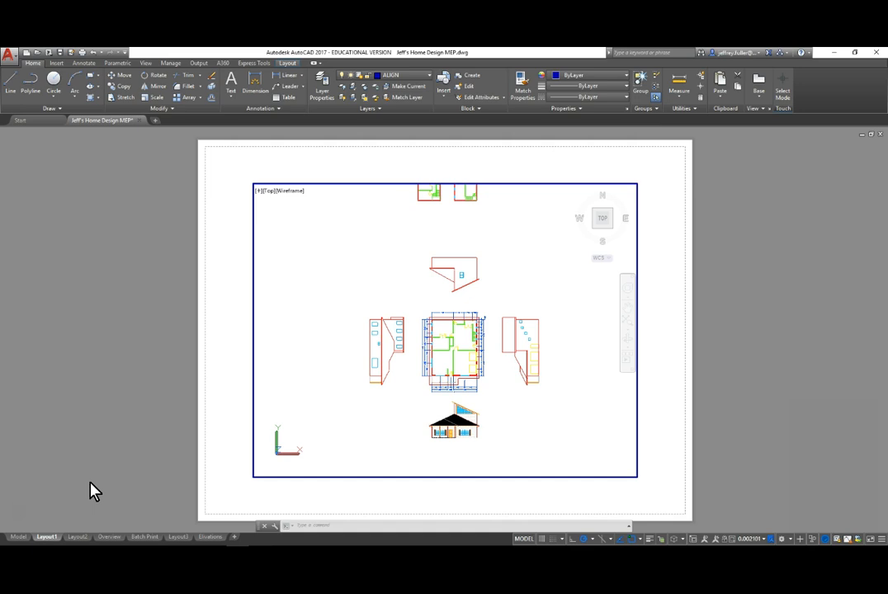
- Modify the Layout1 page setup to use the AutoCAD PDF (High Quality Print).pc3 plotter
left_click(15, 515)
right_click(46, 538)
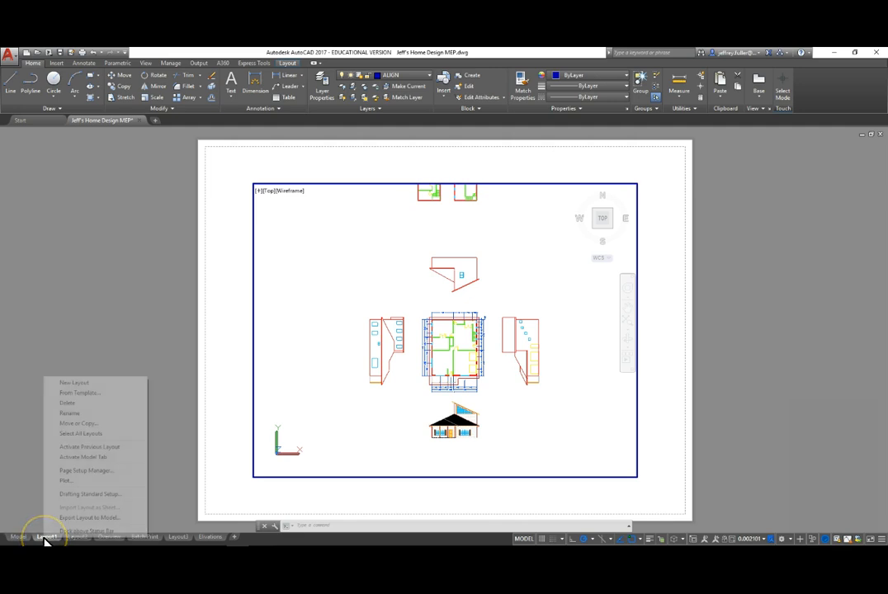
left_click(100, 472)
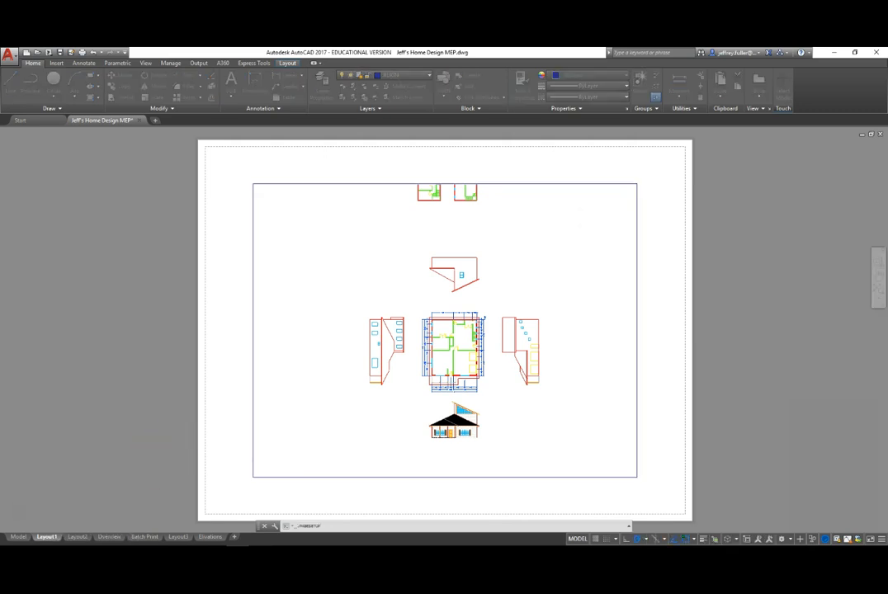
left_click_drag(628, 540, 322, 167)
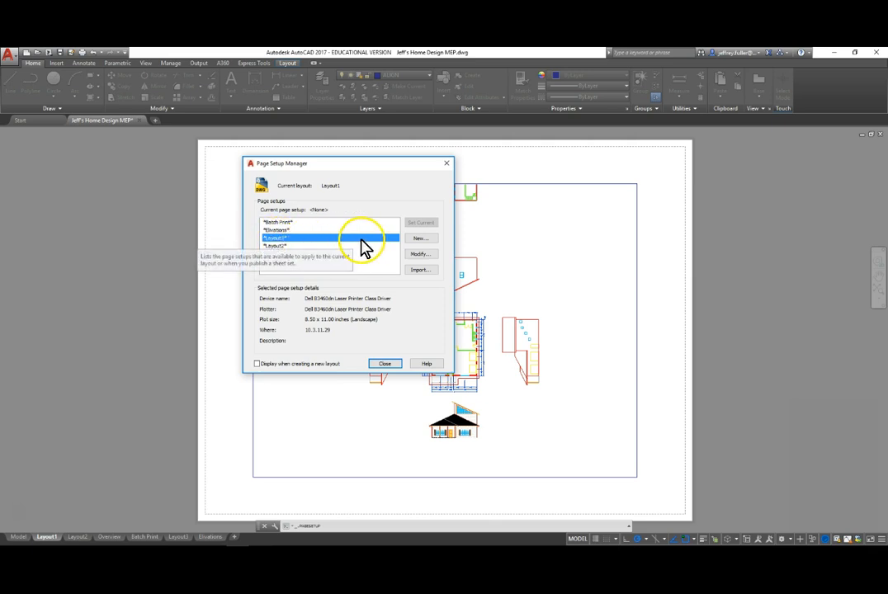
left_click(423, 256)
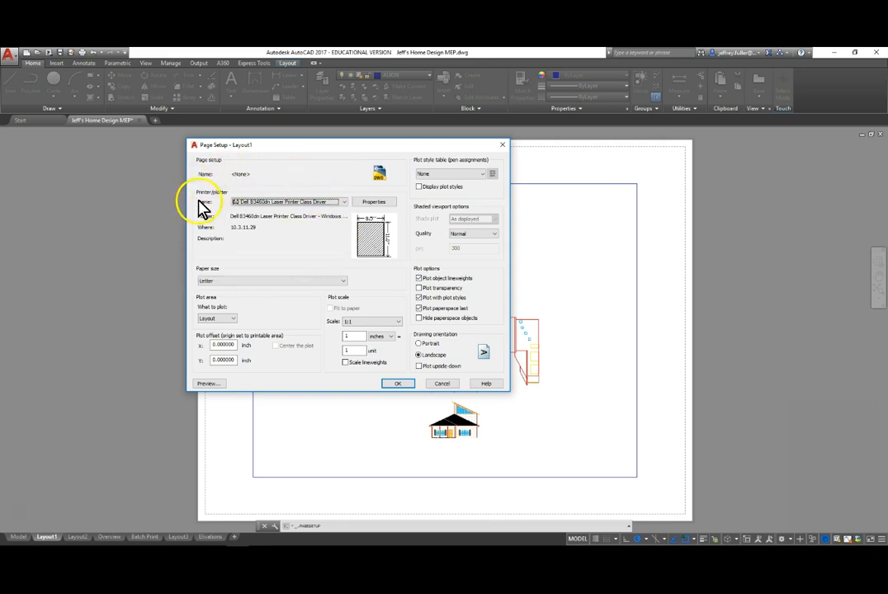
left_click(345, 203)
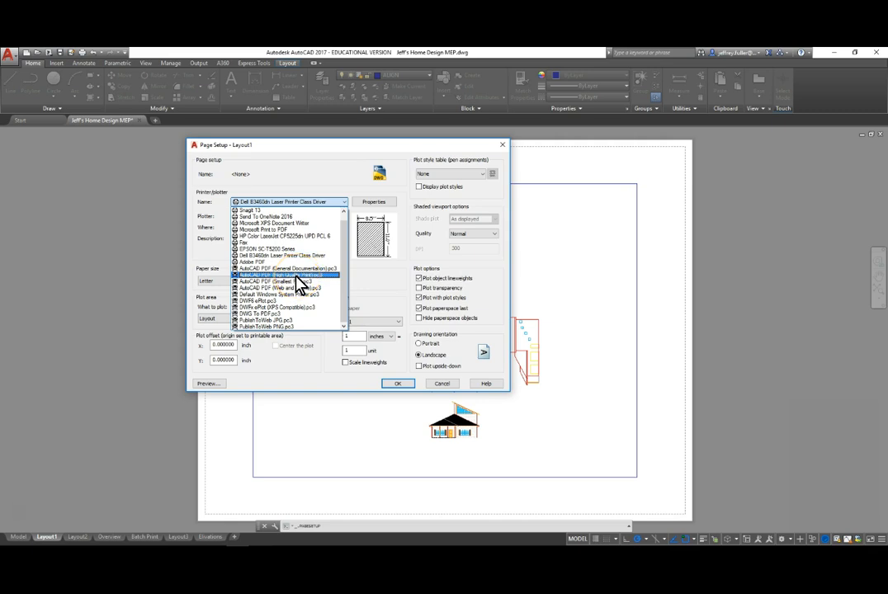
left_click(298, 283)
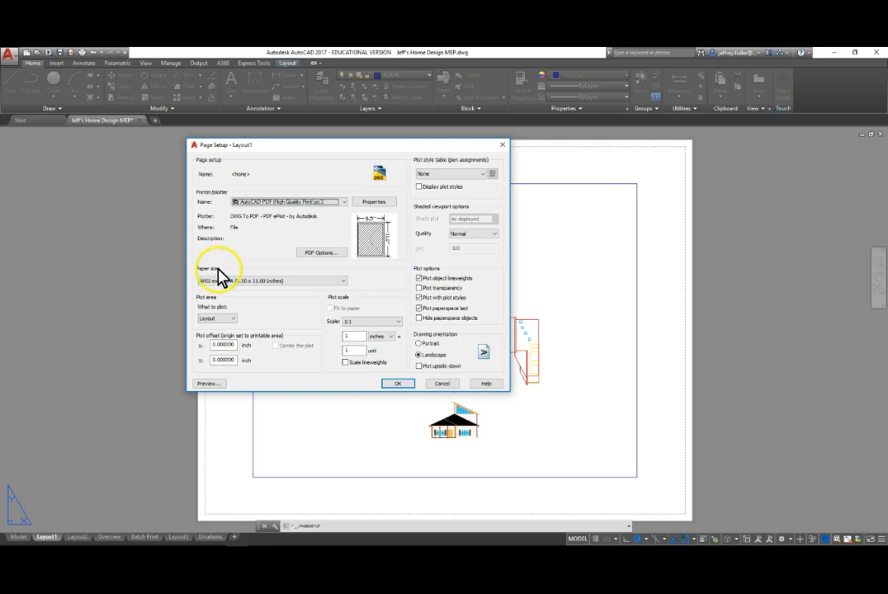
- Set the paper size to ARCH full bleed B (18.00 x 12.00 Inches), then apply the page setup and close the manager
left_click(344, 287)
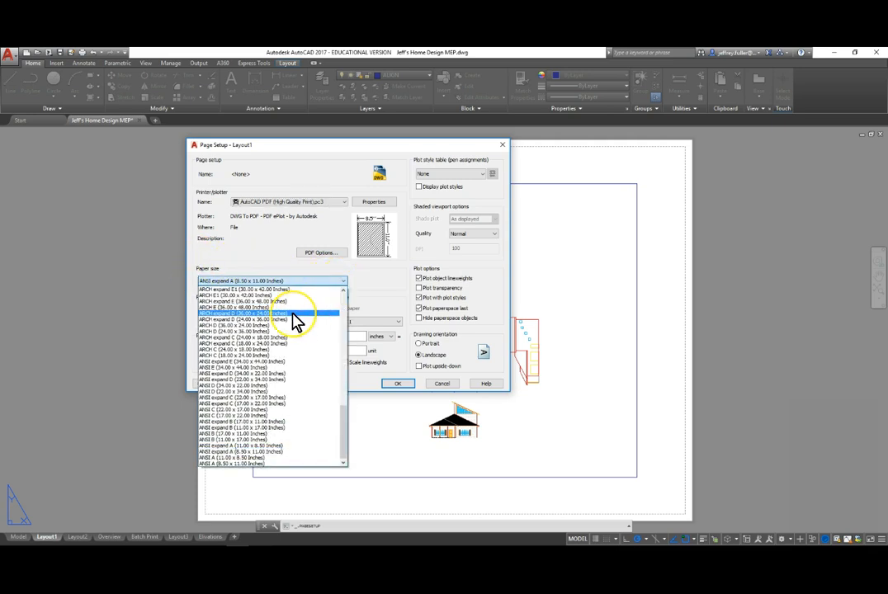
scroll(272, 320, "up", 2)
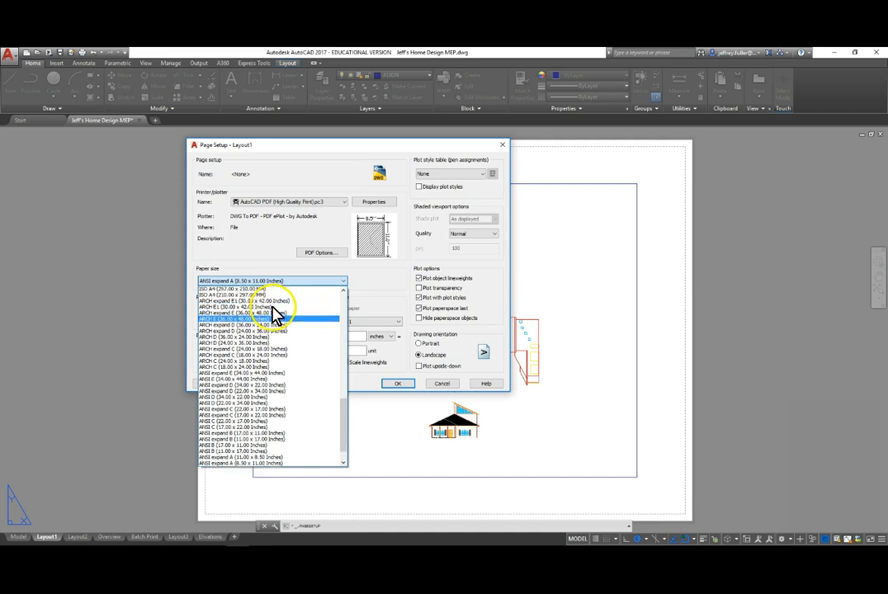
scroll(272, 324, "up", 5)
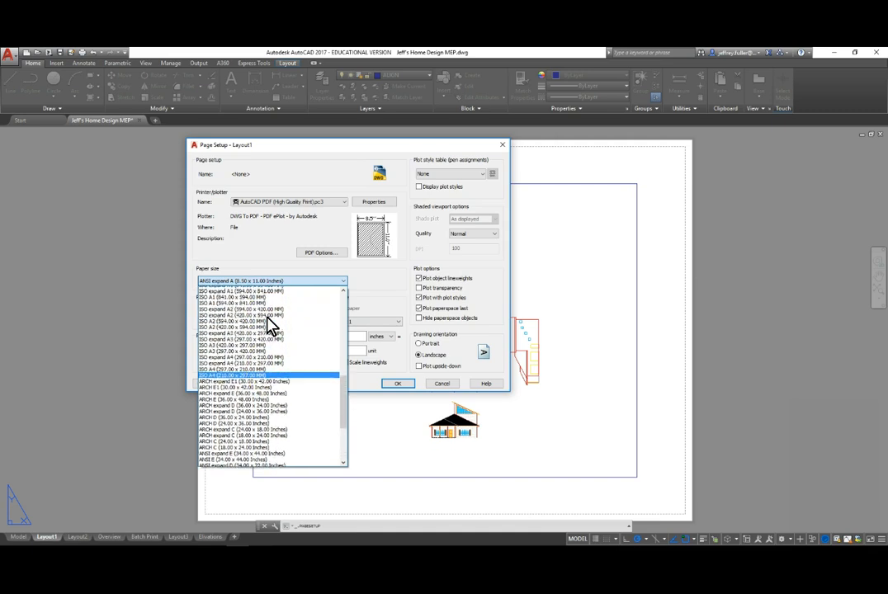
scroll(273, 325, "up", 2)
scroll(252, 320, "up", 2)
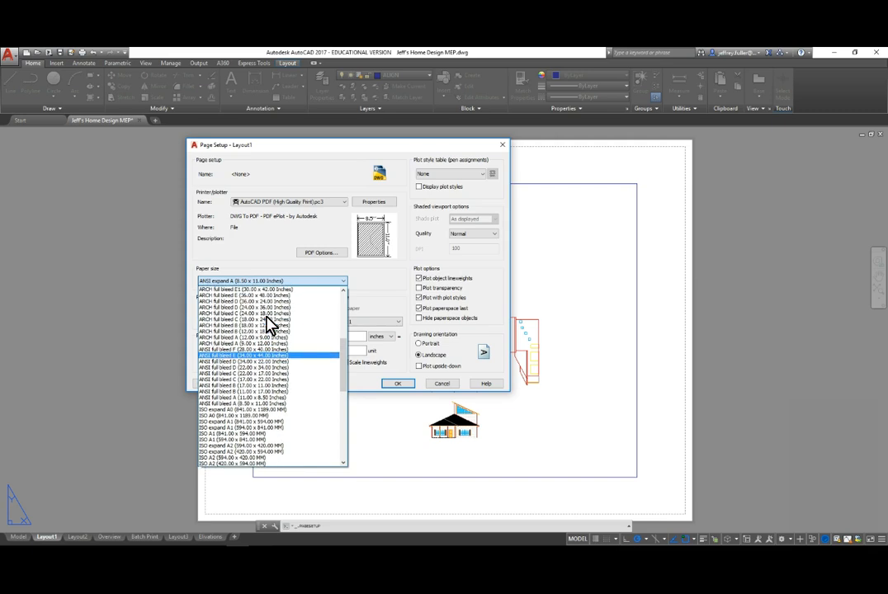
scroll(242, 314, "up", 2)
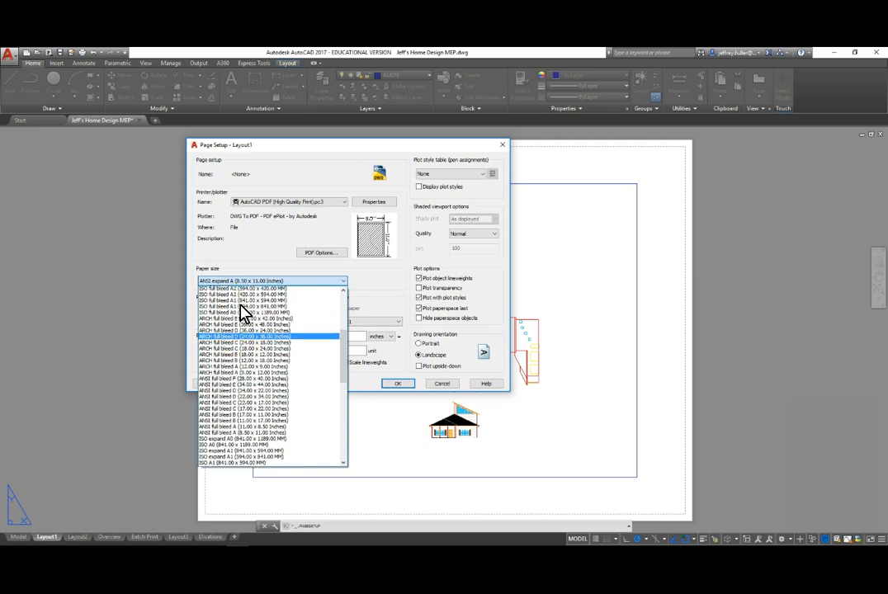
left_click(246, 361)
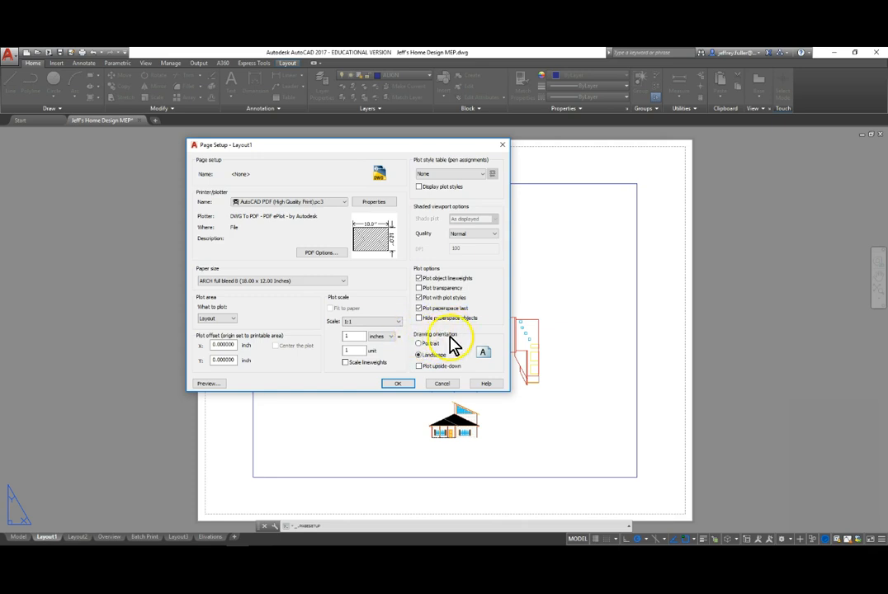
left_click(401, 383)
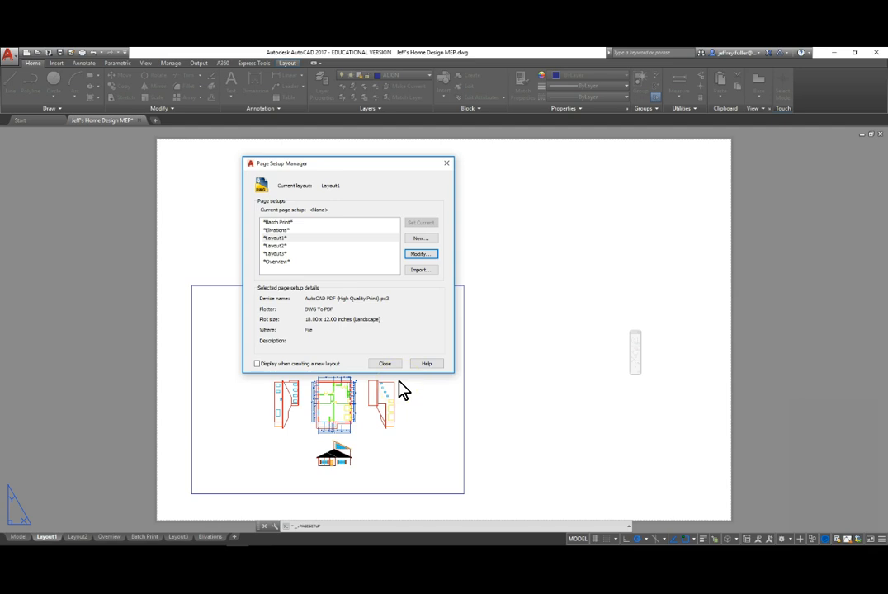
left_click(387, 364)
double_click(396, 372)
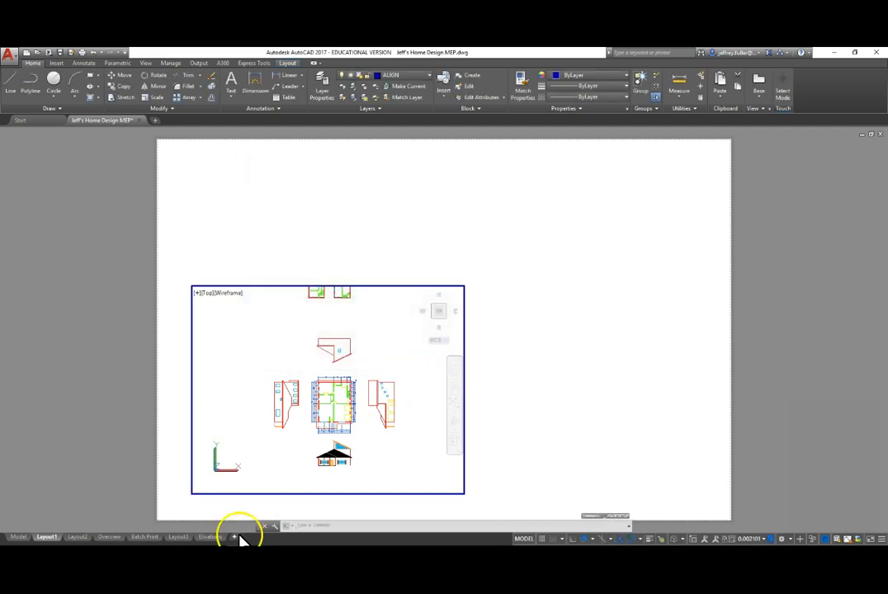
left_click(20, 513)
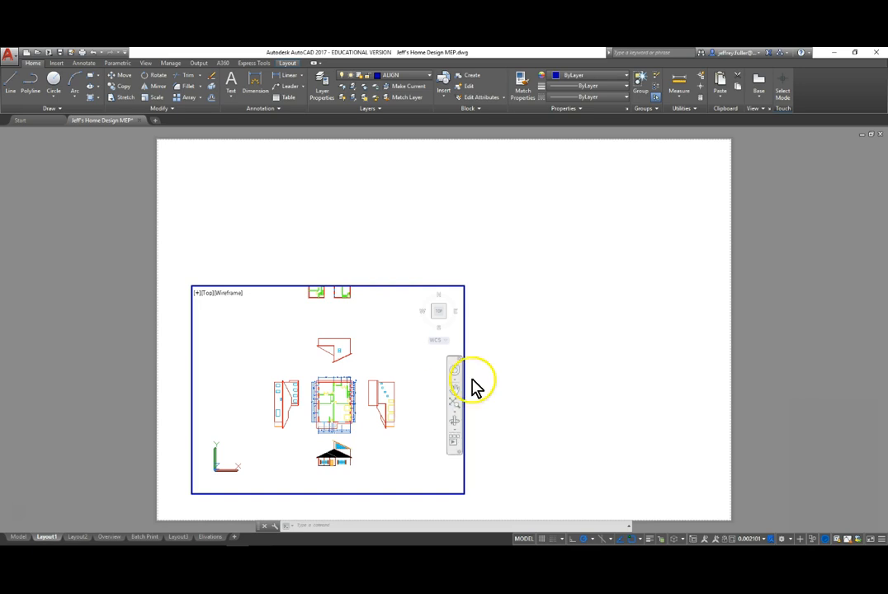
- Return to paper space and stretch the viewport's upper-right corner close to the sheet's corner so it fills the larger page
double_click(555, 294)
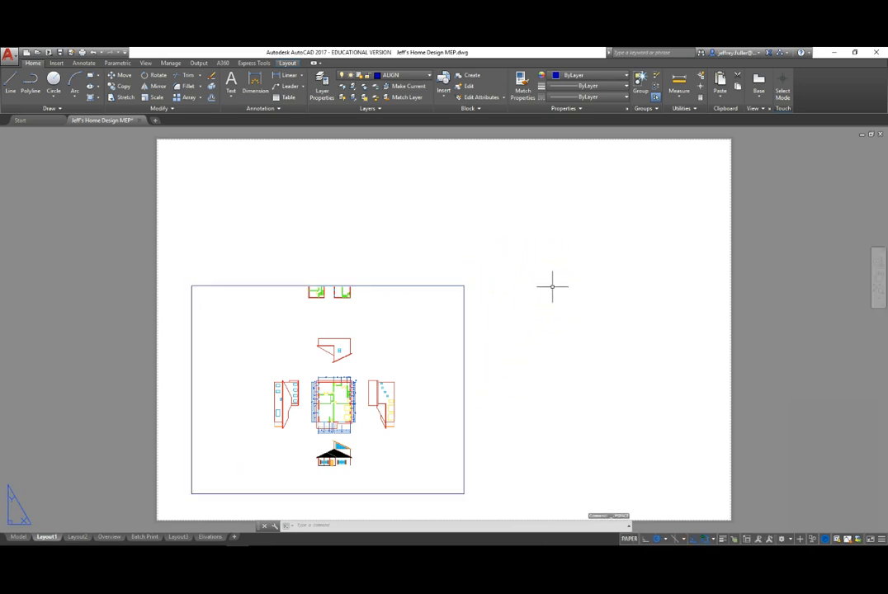
left_click(557, 313)
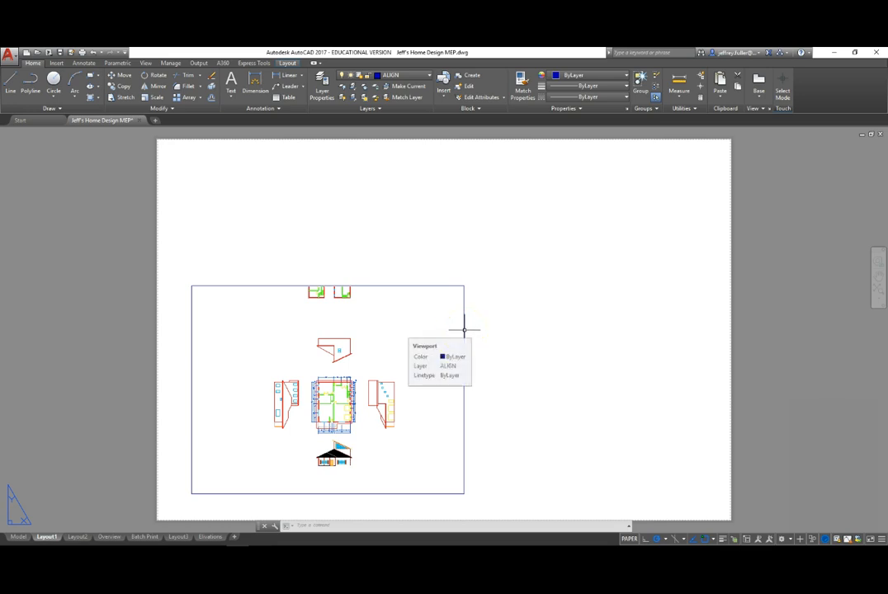
left_click(464, 330)
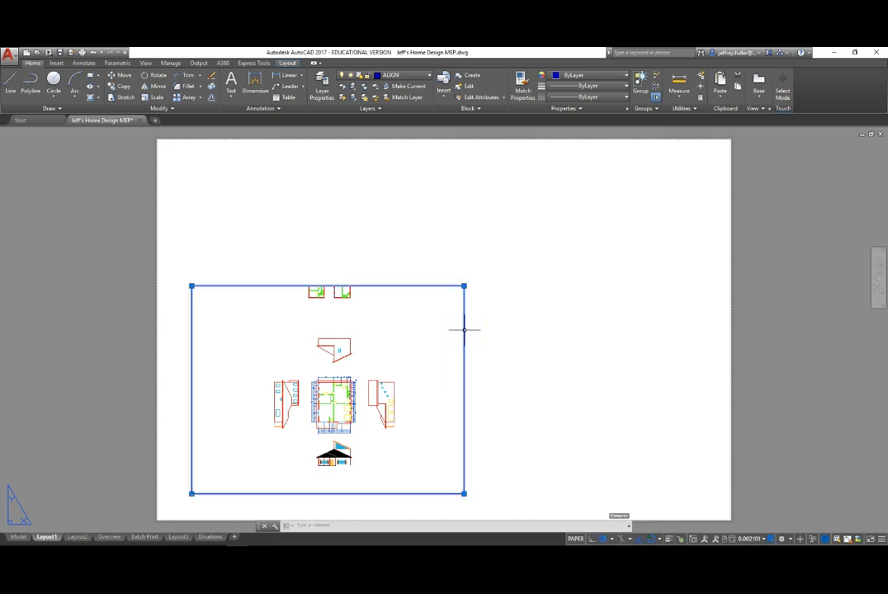
left_click(464, 285)
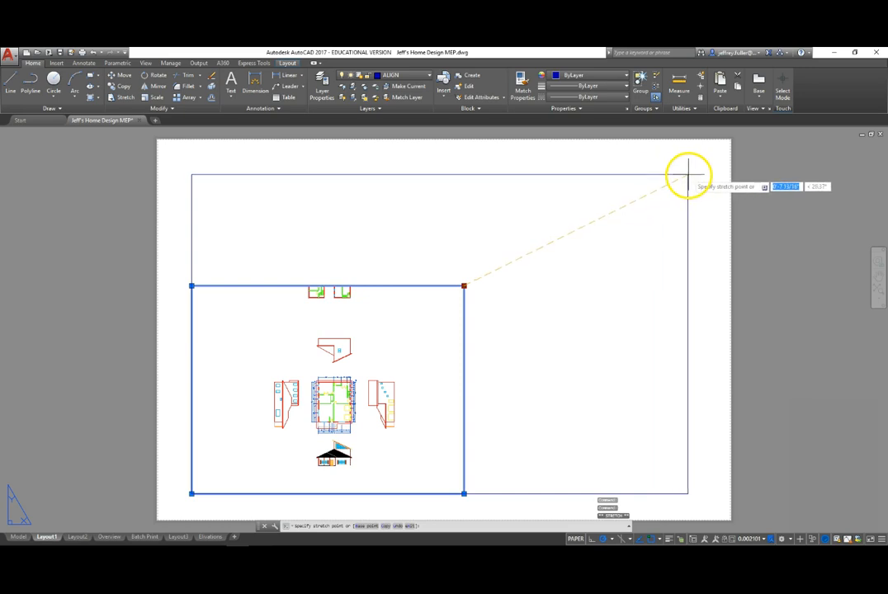
left_click(693, 171)
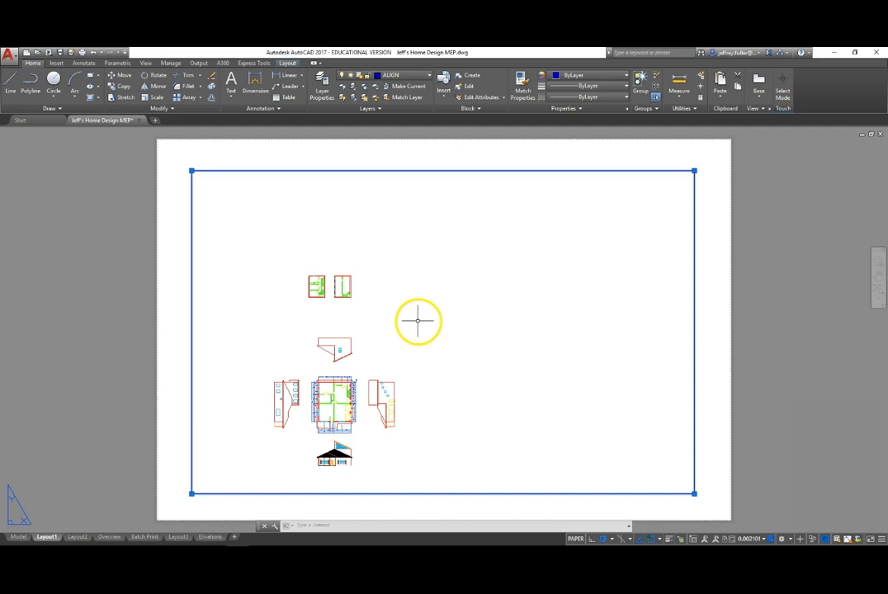
right_click(22, 511)
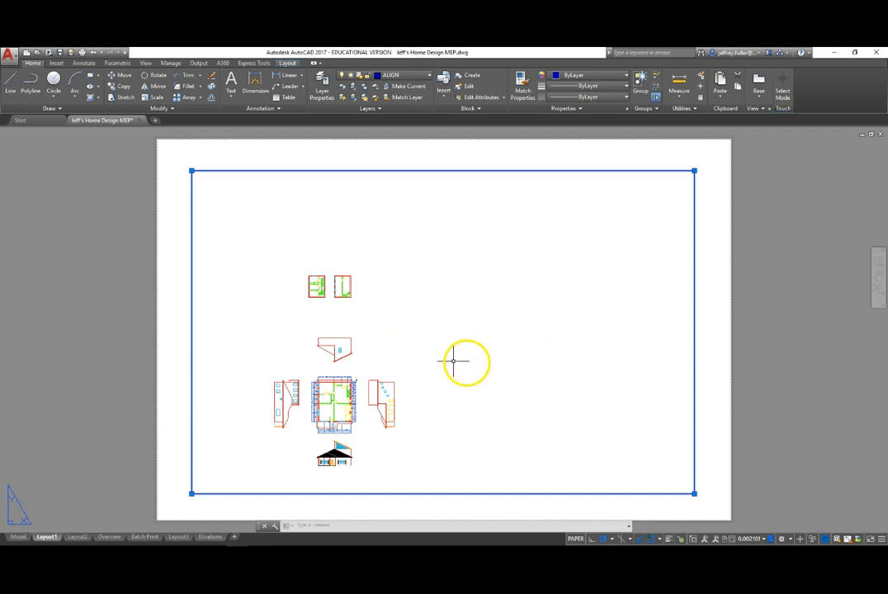
mouse_move(401, 363)
middle_mouse_down()
mouse_move(491, 337)
mouse_move(410, 355)
middle_mouse_up()
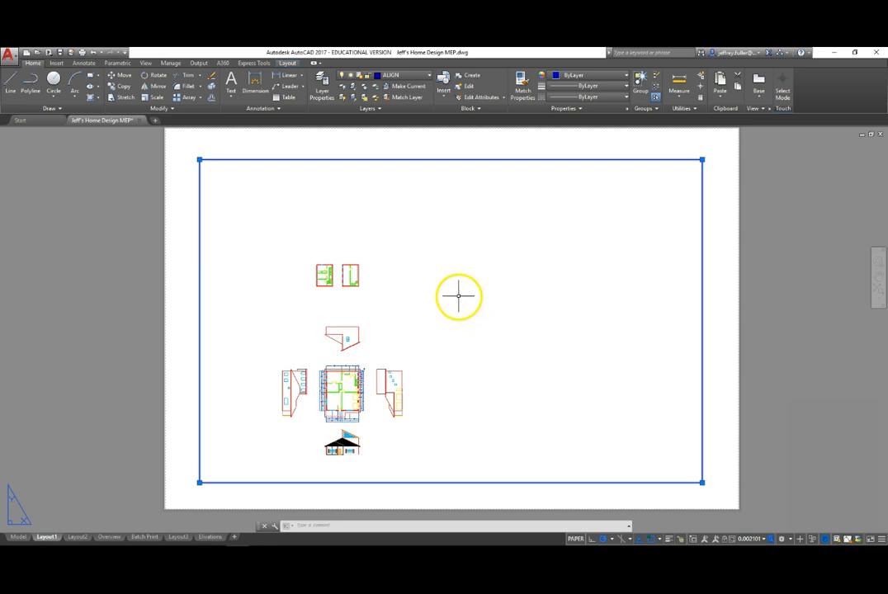
- Try to insert the Title Block 2017 block on Layout1 with the viewport active
double_click(538, 291)
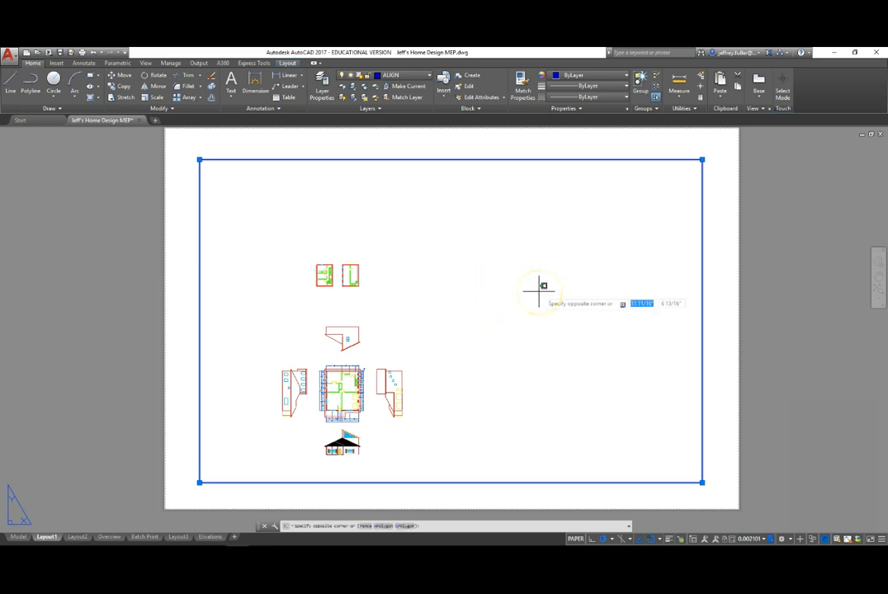
left_click(60, 65)
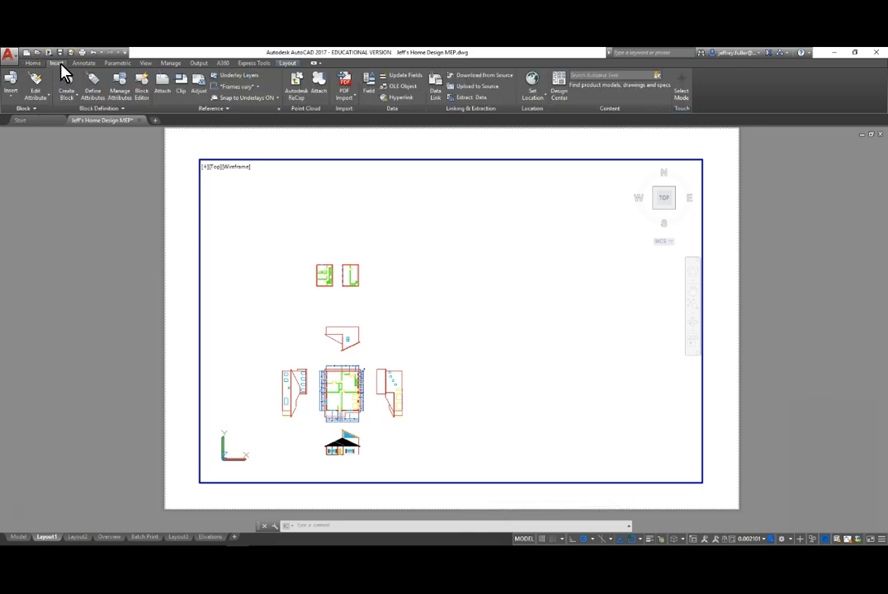
left_click(10, 83)
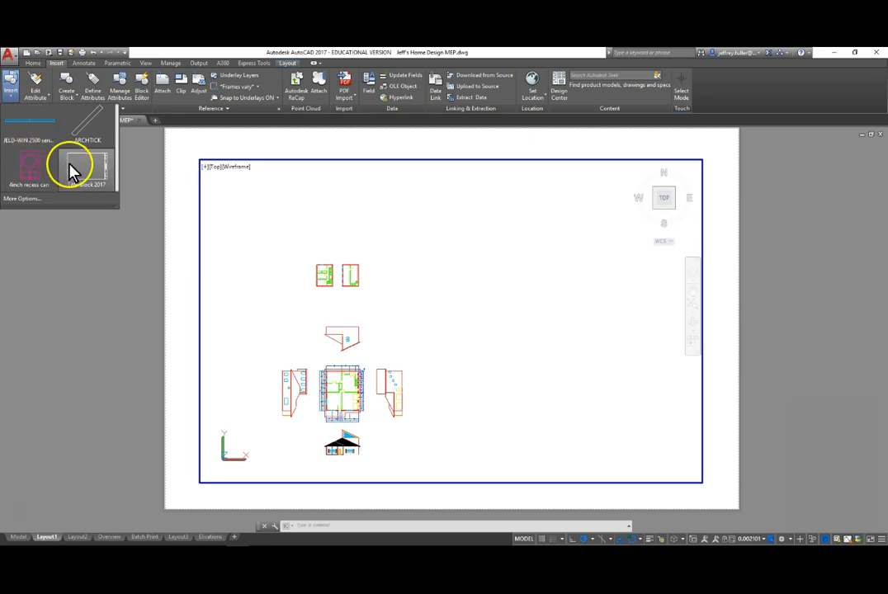
left_click(69, 161)
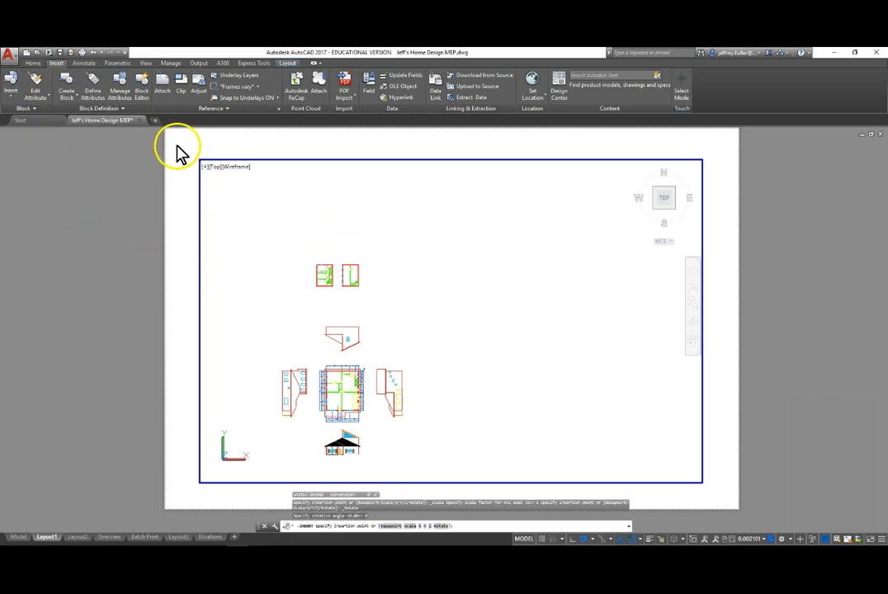
left_click(11, 86)
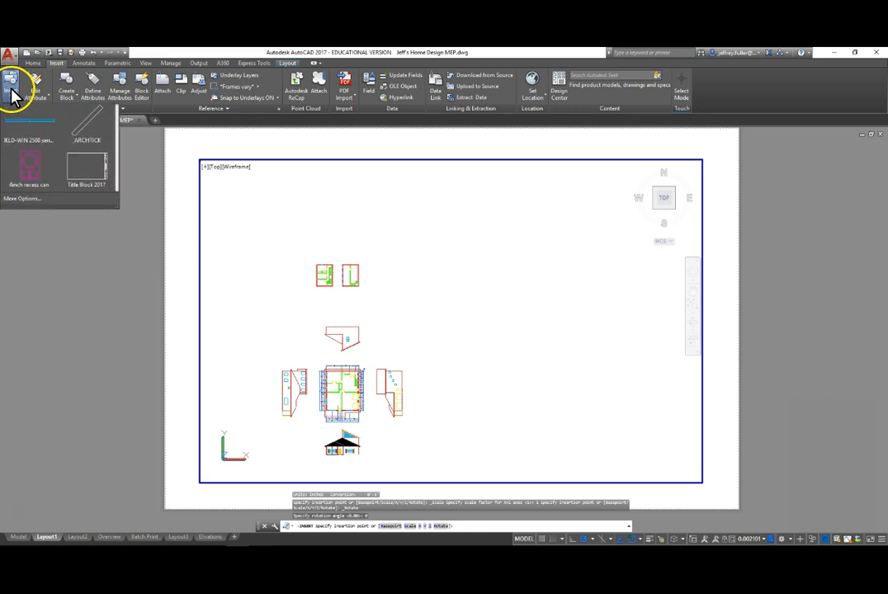
left_click(88, 170)
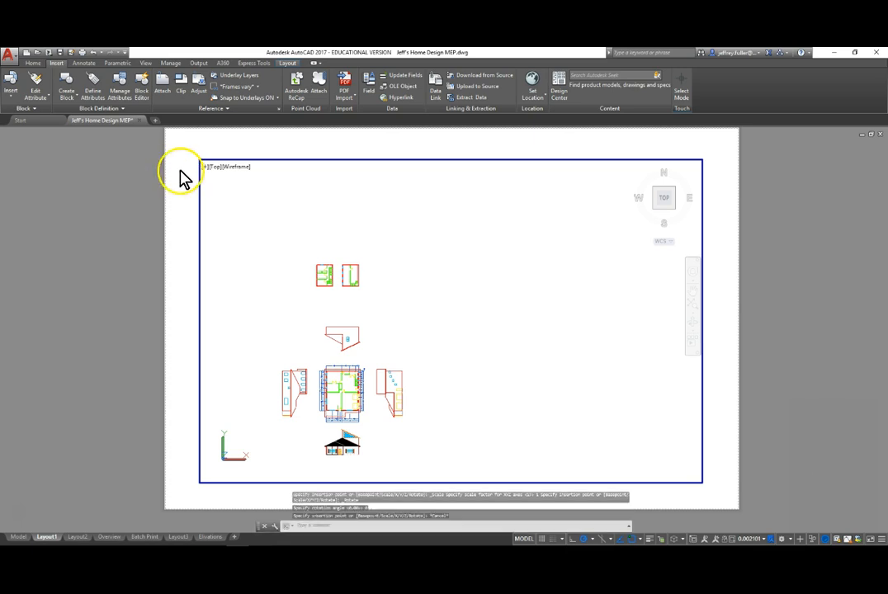
- Return to paper space and insert the Title Block 2017 block so its border sits just inside the sheet's edges
double_click(175, 176)
left_click(15, 89)
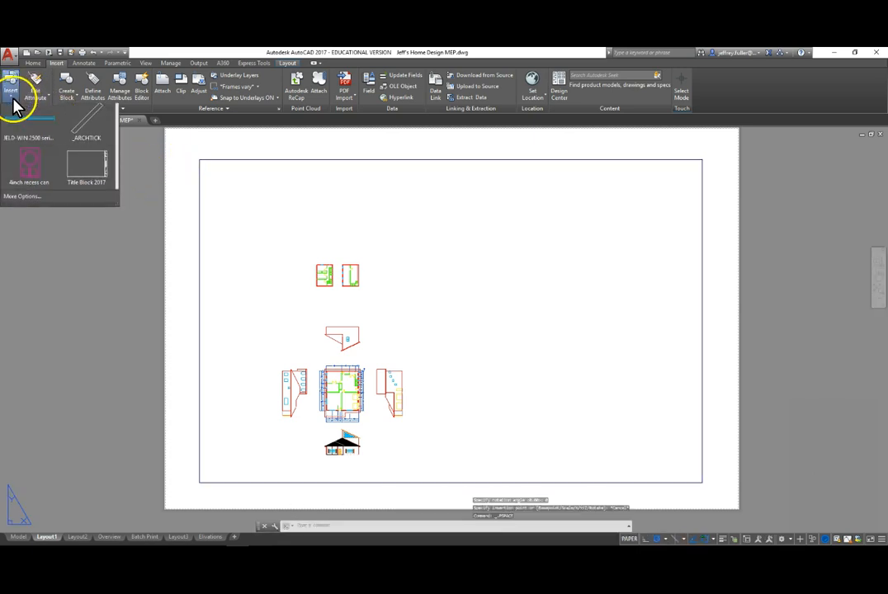
left_click(86, 161)
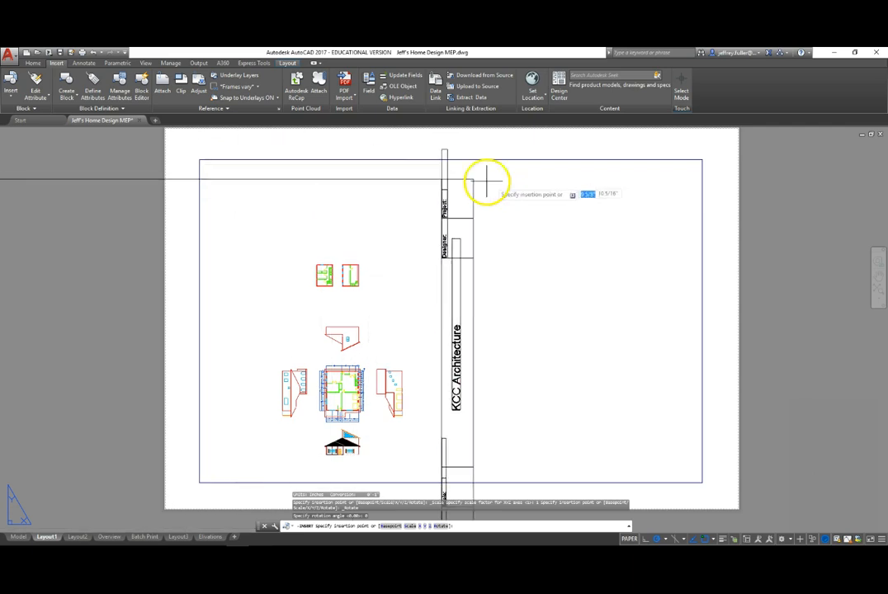
middle_click_drag(737, 140, 718, 169)
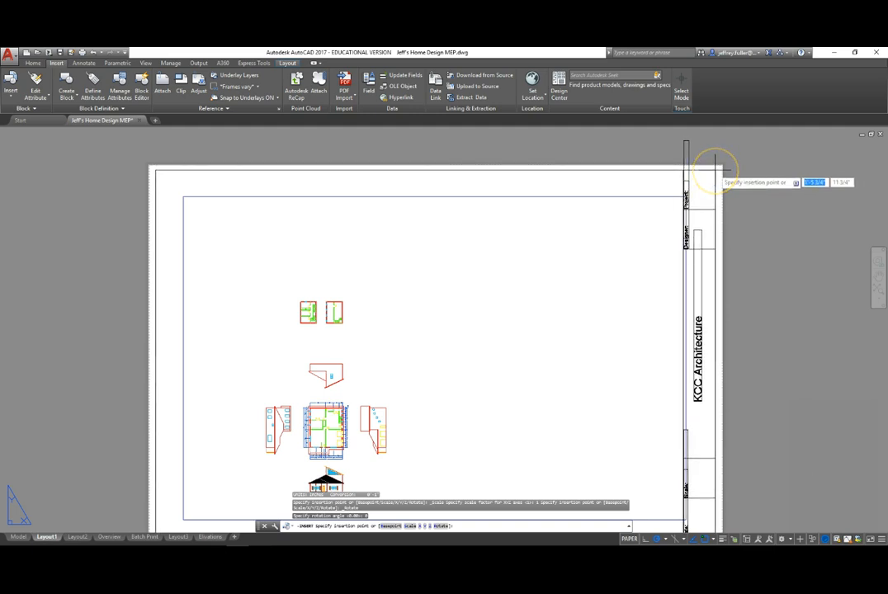
key("Escape")
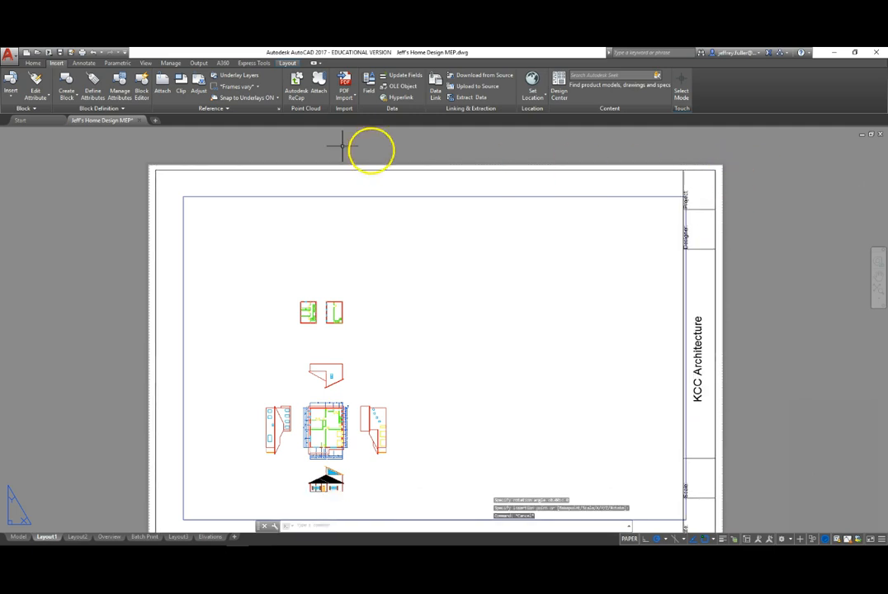
- Draw a rectangle about 18 x 12 inches from the sheet's upper-left corner to its lower-right corner
left_click(33, 64)
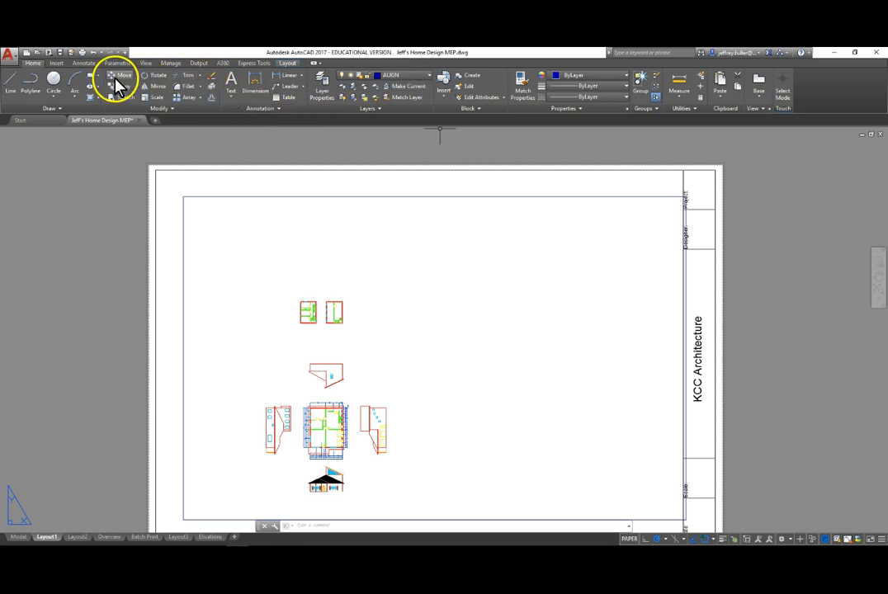
left_click(92, 77)
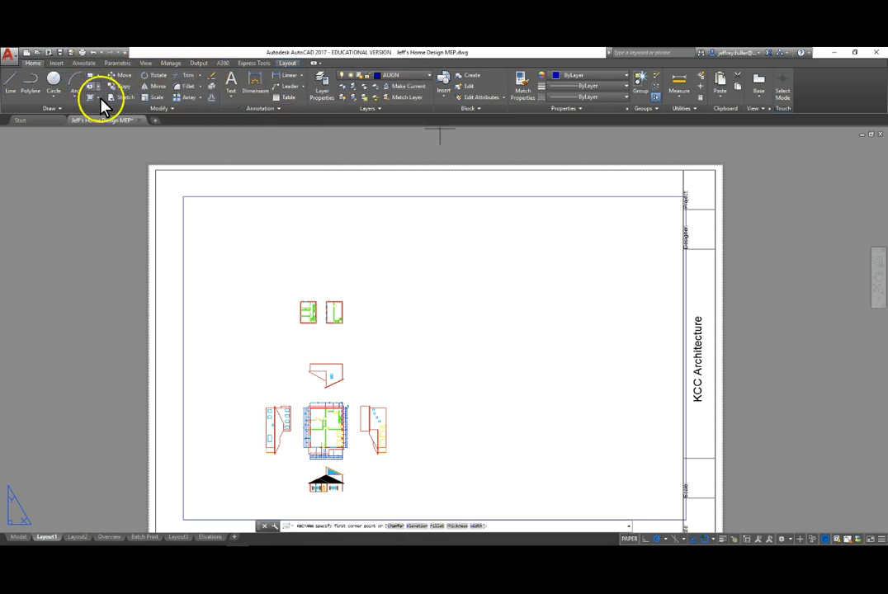
left_click(150, 166)
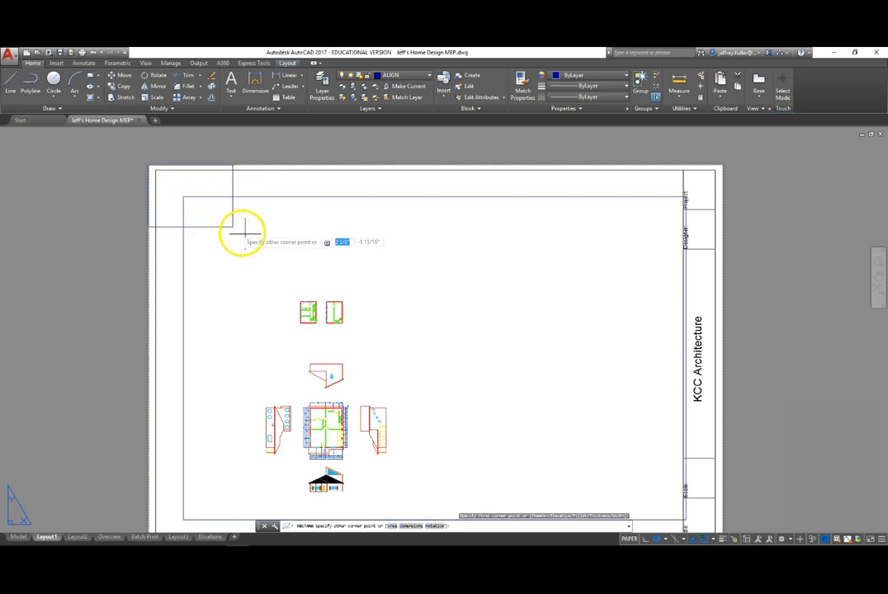
scroll(633, 458, "down", 3)
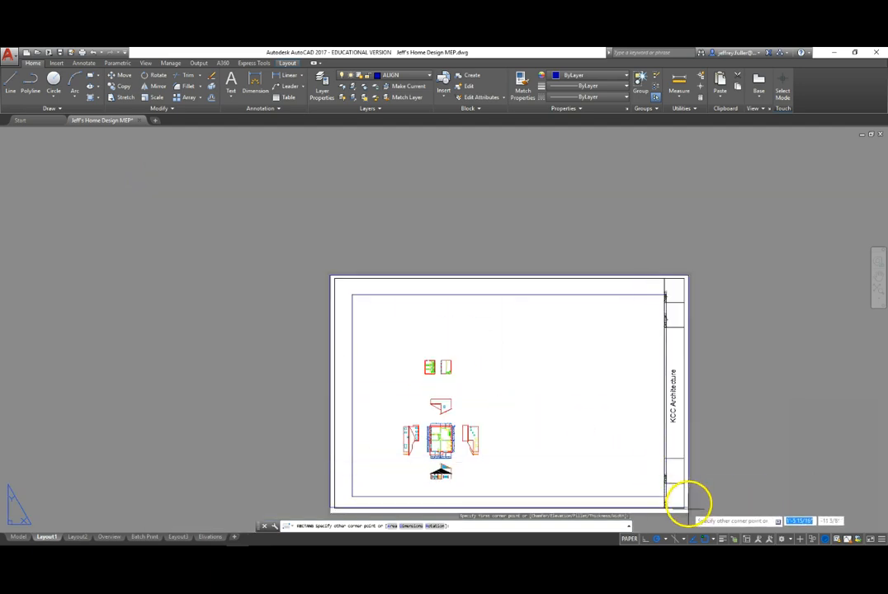
scroll(686, 513, "up", 8)
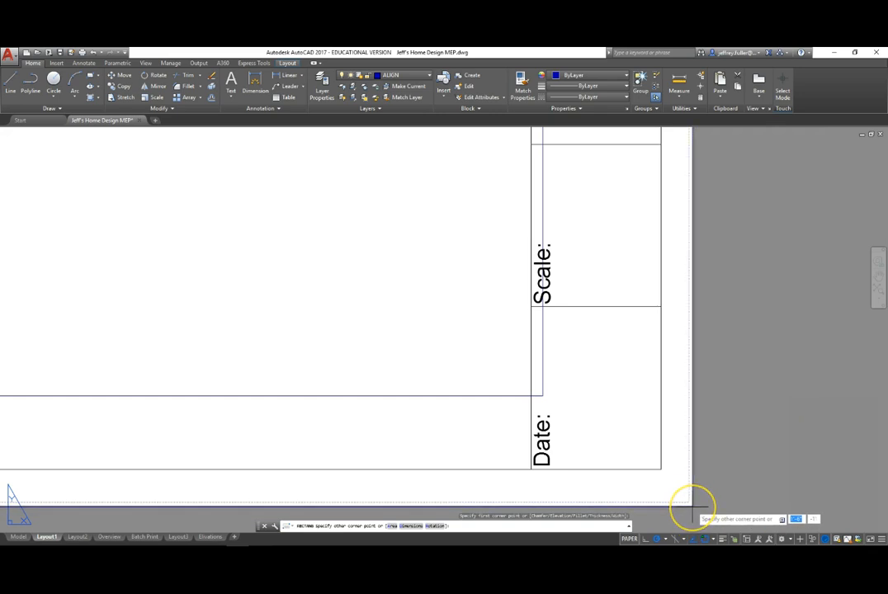
left_click(691, 506)
key("Escape")
- Move the title block by its top edge's midpoint to align it horizontally with the midpoint of the sheet rectangle
scroll(369, 373, "down", 8)
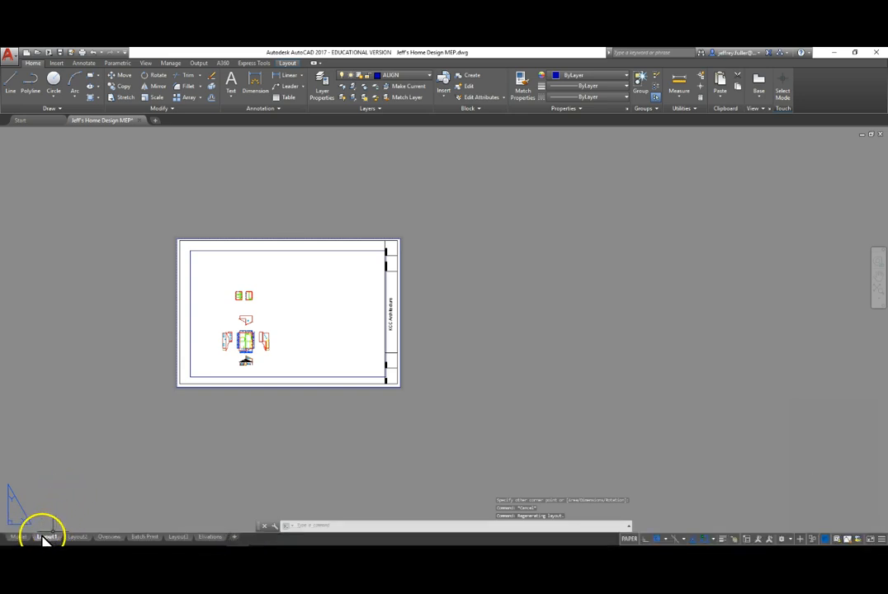
scroll(332, 453, "up", 2)
middle_click_drag(332, 452, 559, 529)
scroll(554, 443, "up", 1)
middle_click_drag(554, 443, 9, 544)
scroll(431, 369, "down", 4)
middle_click_drag(350, 338, 453, 346)
scroll(454, 346, "up", 1)
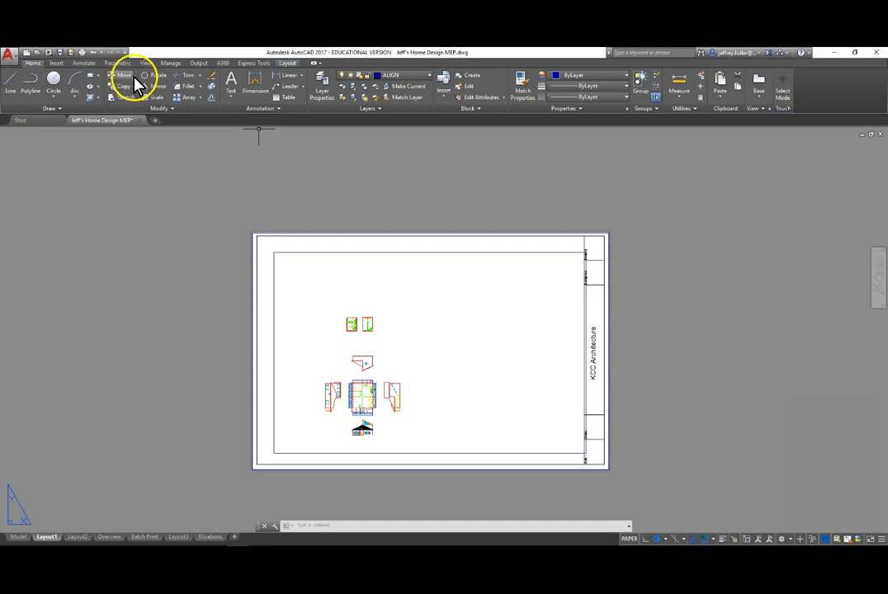
left_click(126, 75)
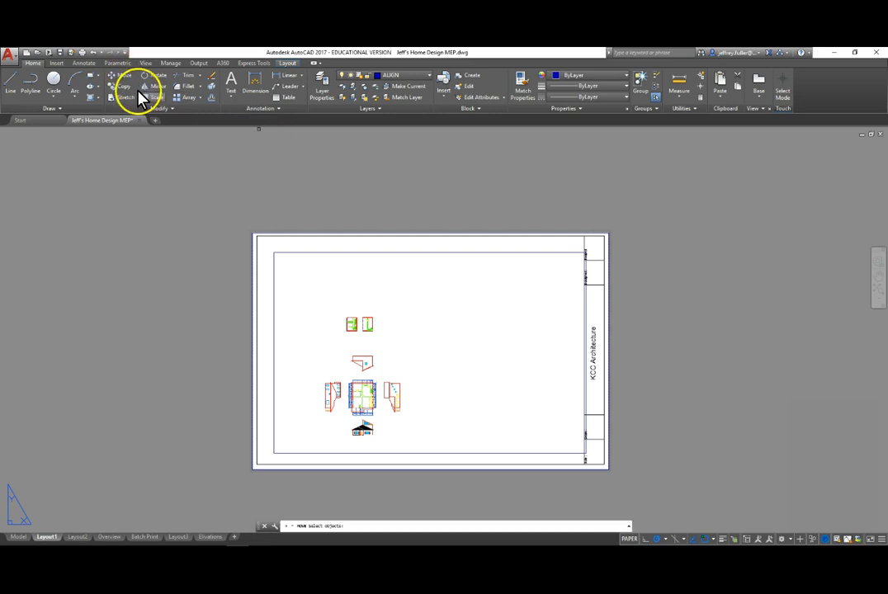
left_click(372, 236)
scroll(416, 291, "up", 1)
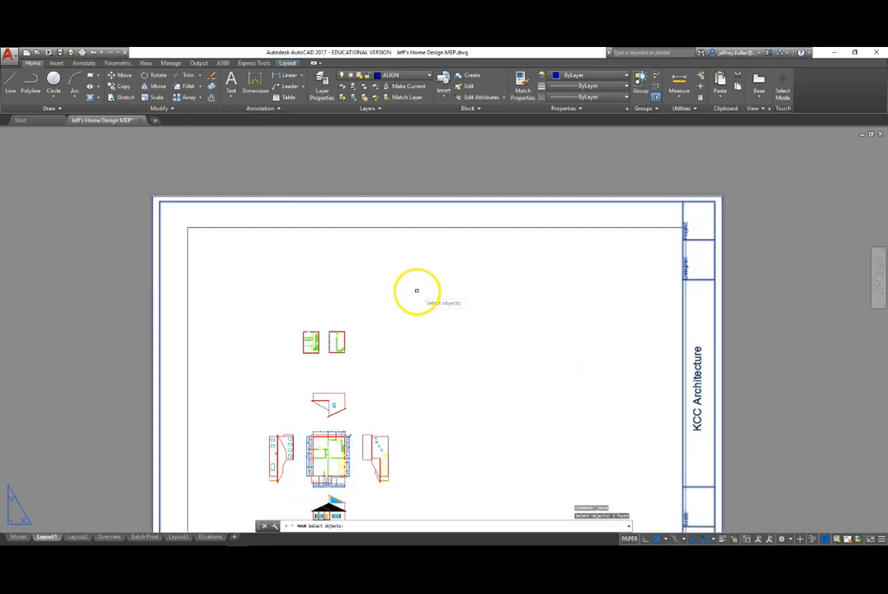
middle_click_drag(420, 296, 395, 323)
scroll(395, 323, "up", 2)
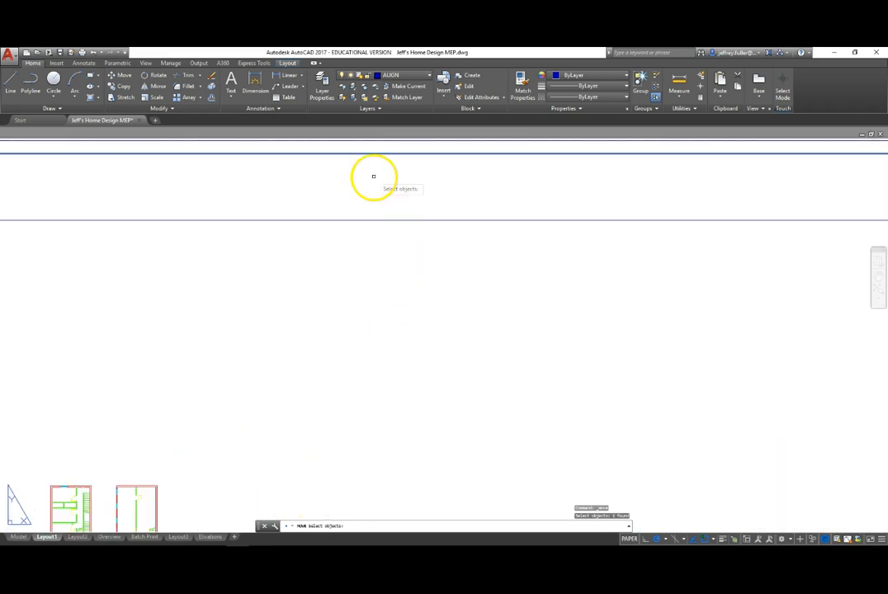
scroll(373, 180, "down", 2)
key("Return")
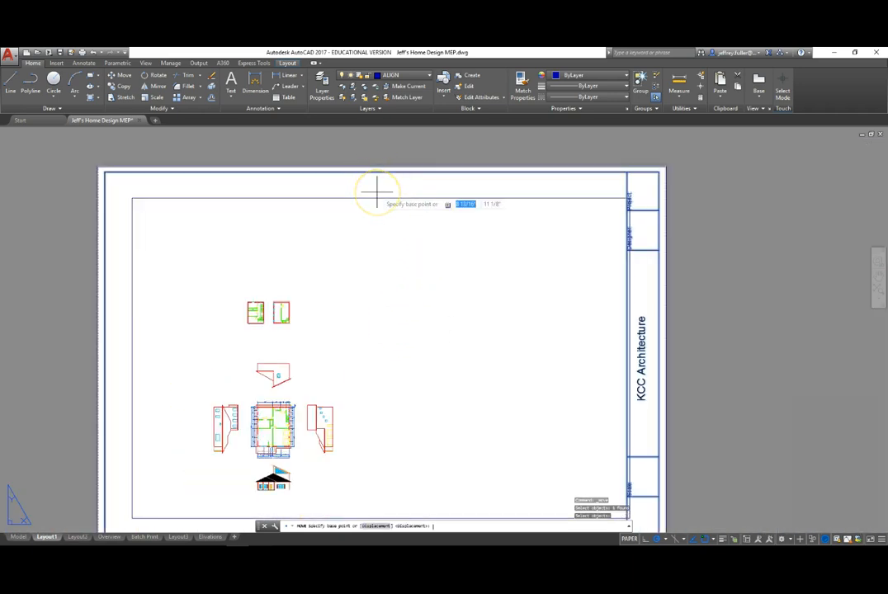
left_click(378, 172)
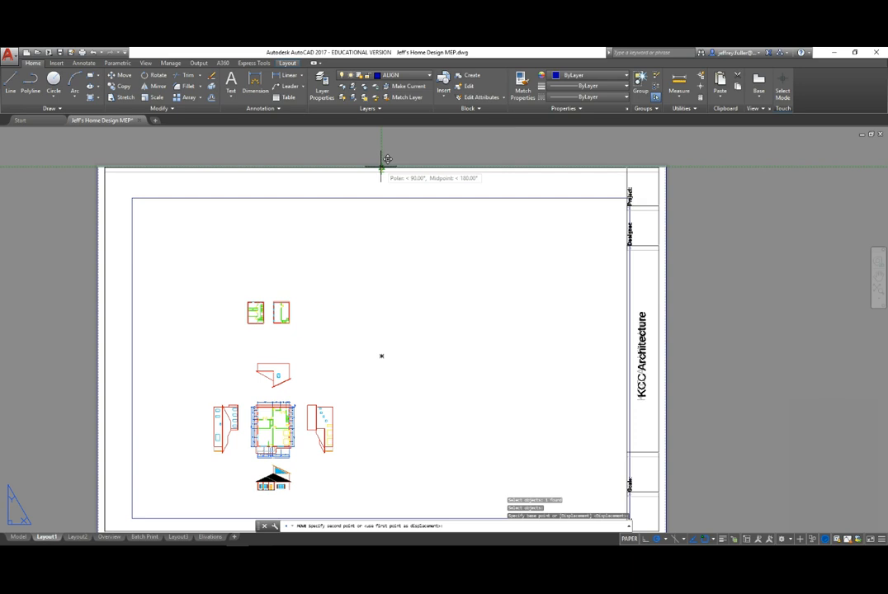
left_click(381, 171)
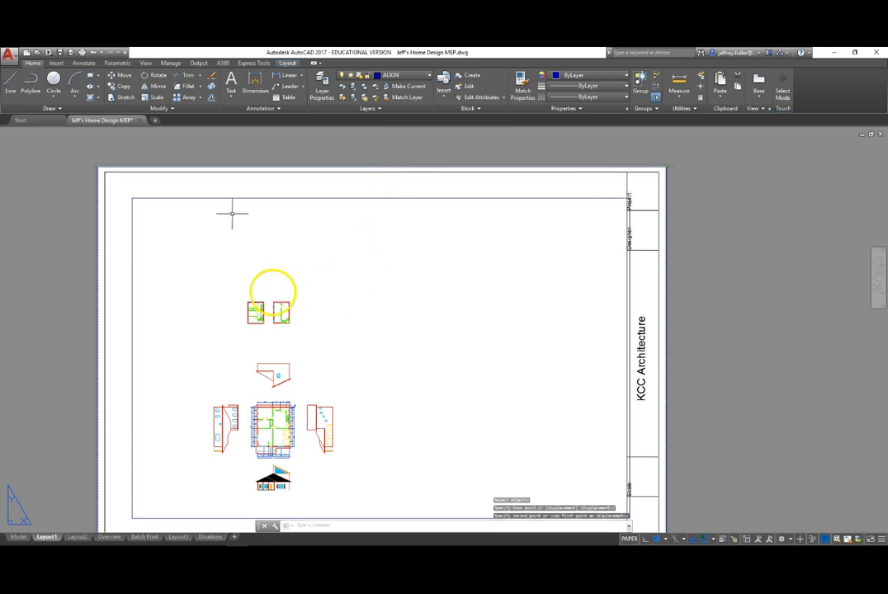
- Move the title block by its left edge's midpoint to align it vertically with the midpoint of the sheet rectangle
left_click(120, 76)
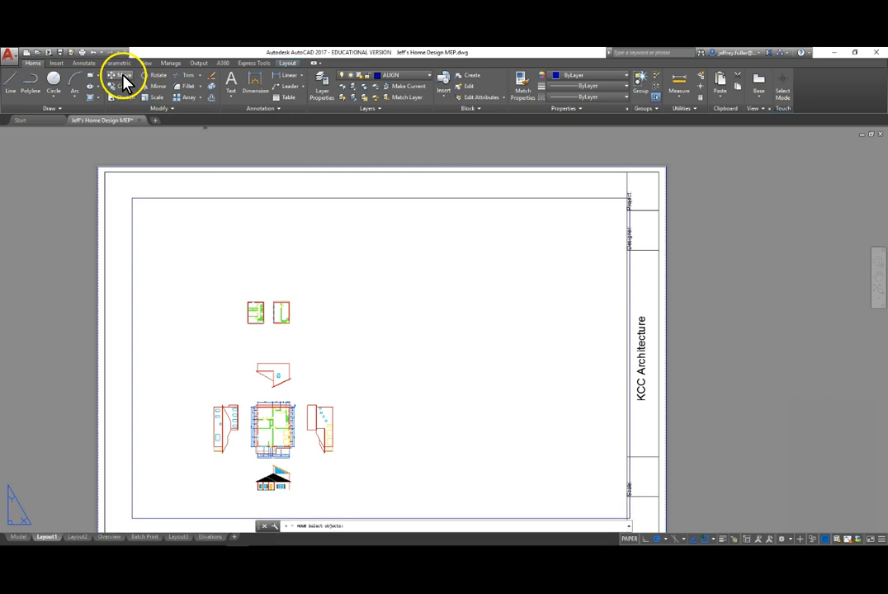
left_click(105, 255)
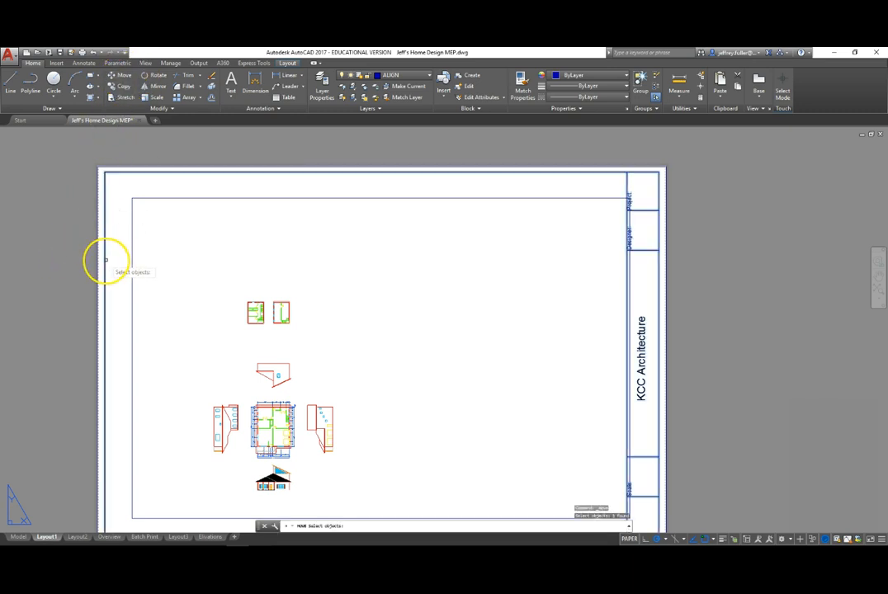
key("Return")
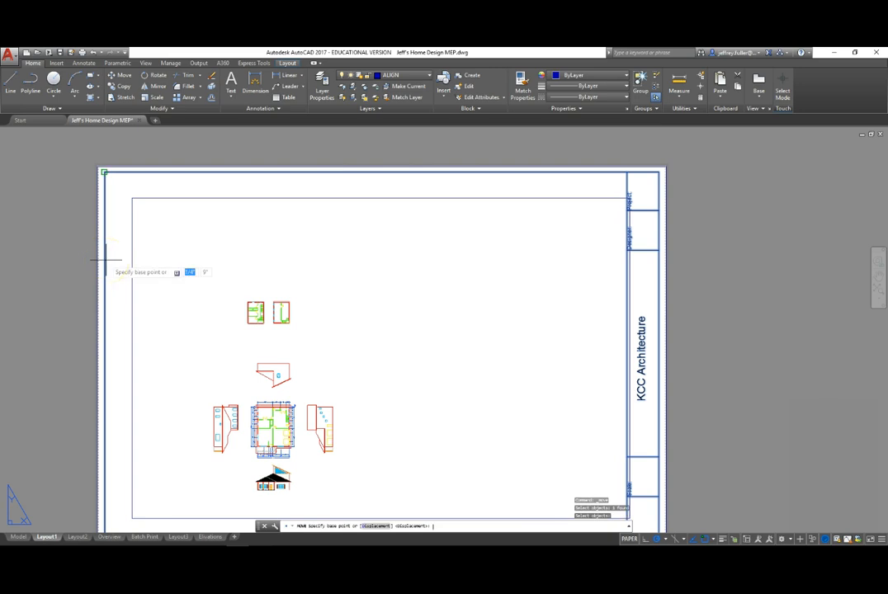
left_click(104, 355)
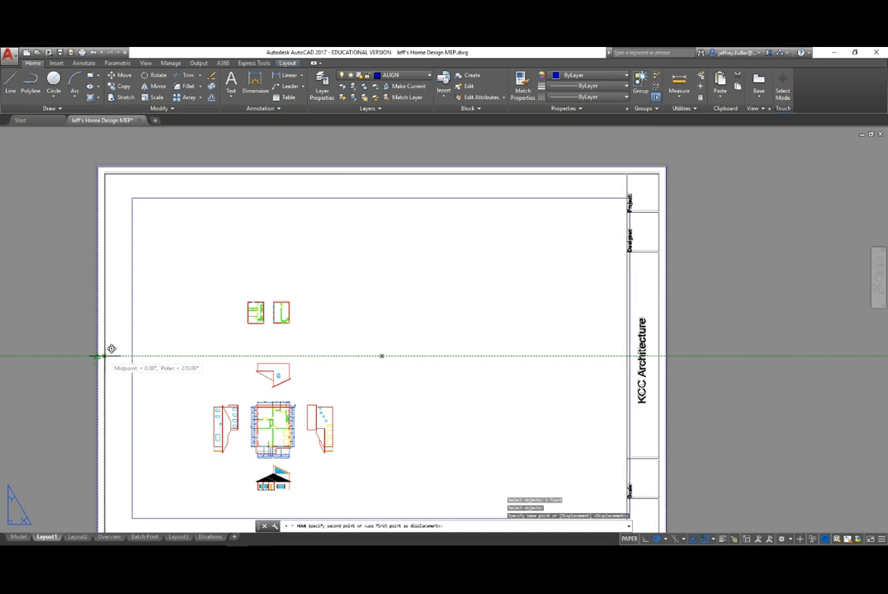
left_click(103, 355)
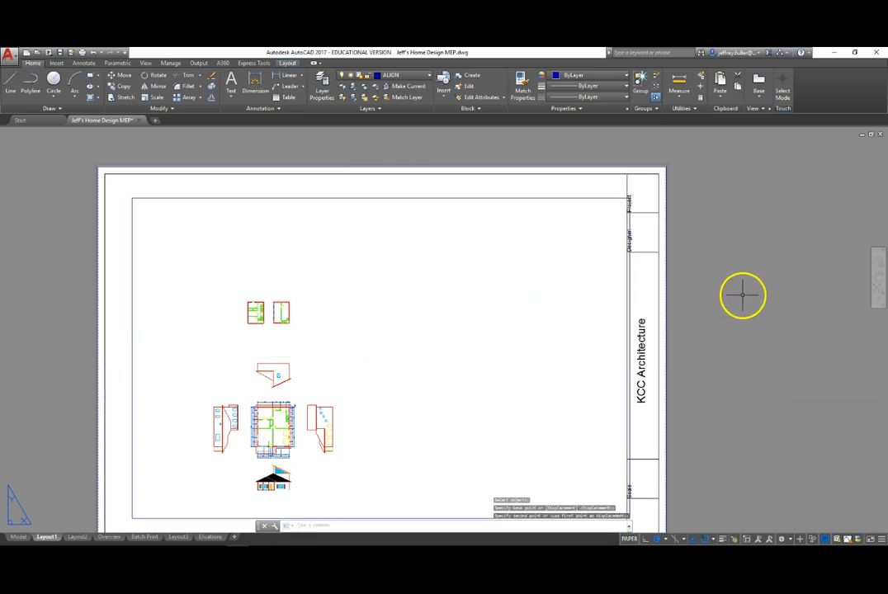
scroll(719, 289, "down", 2)
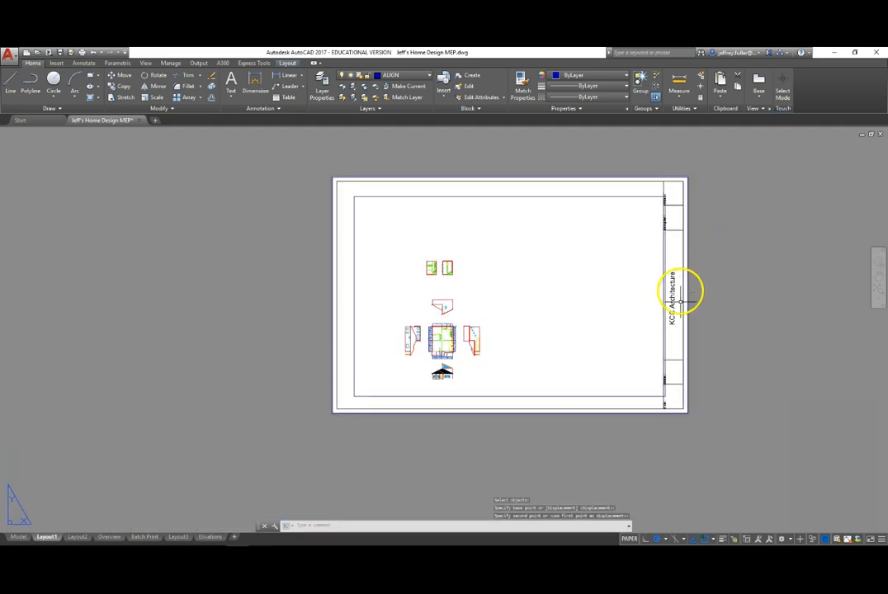
middle_click_drag(728, 344, 664, 348)
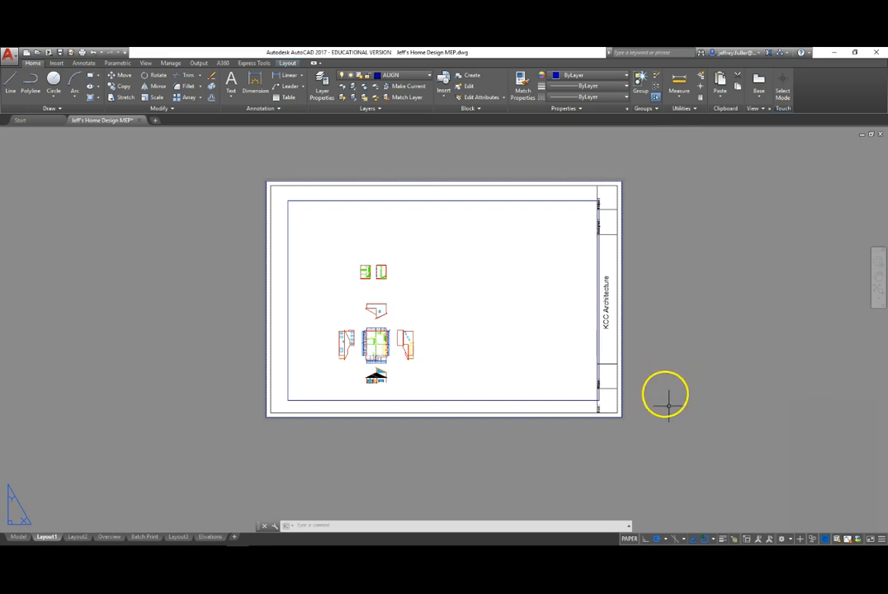
left_click(711, 540)
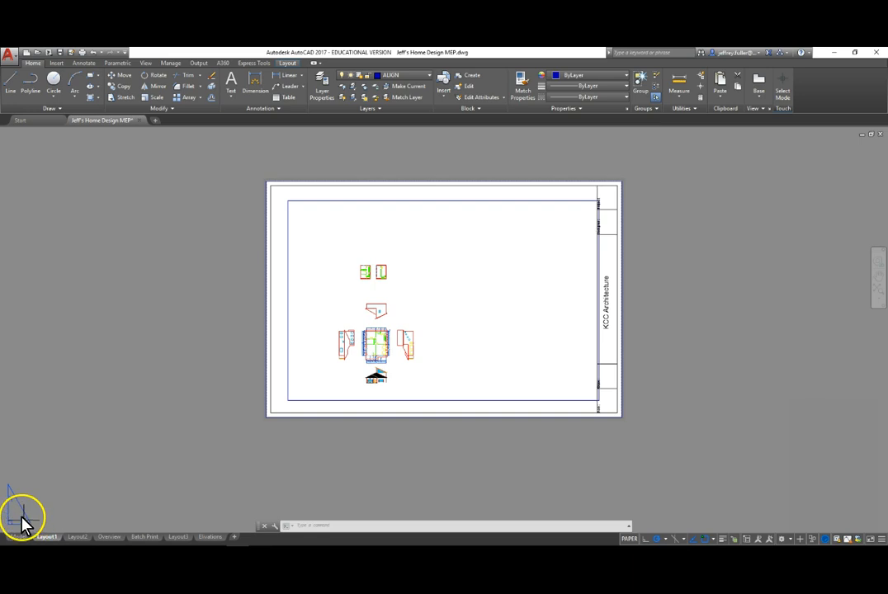
key("Escape")
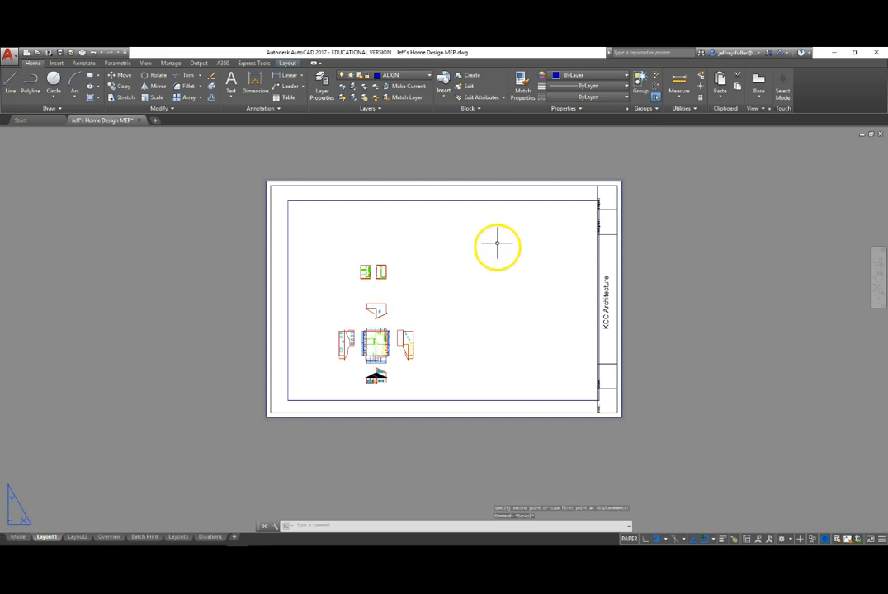
- Activate the viewport, centre the house drawings in it, and rotate its top view 90 degrees clockwise
double_click(470, 282)
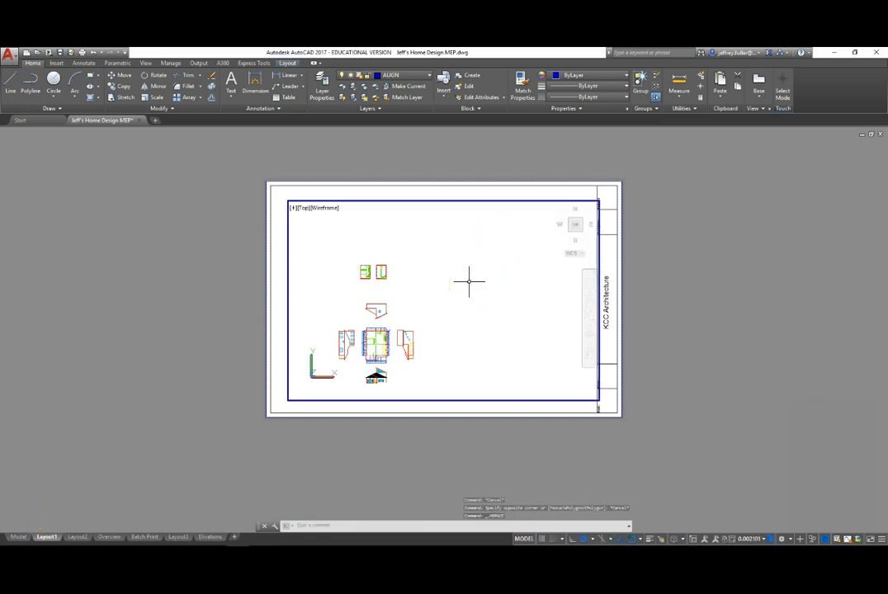
middle_click_drag(462, 303, 519, 255)
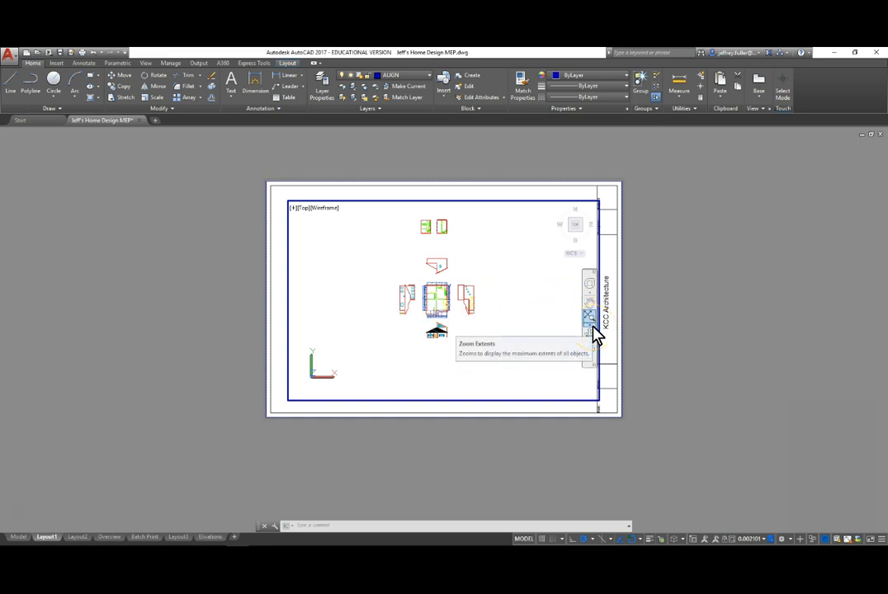
left_click(509, 312)
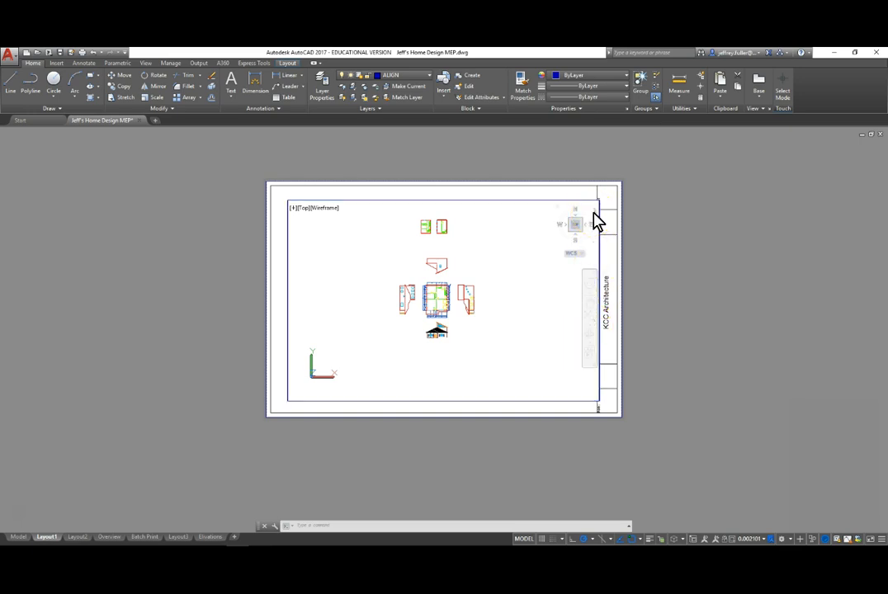
left_click(594, 212)
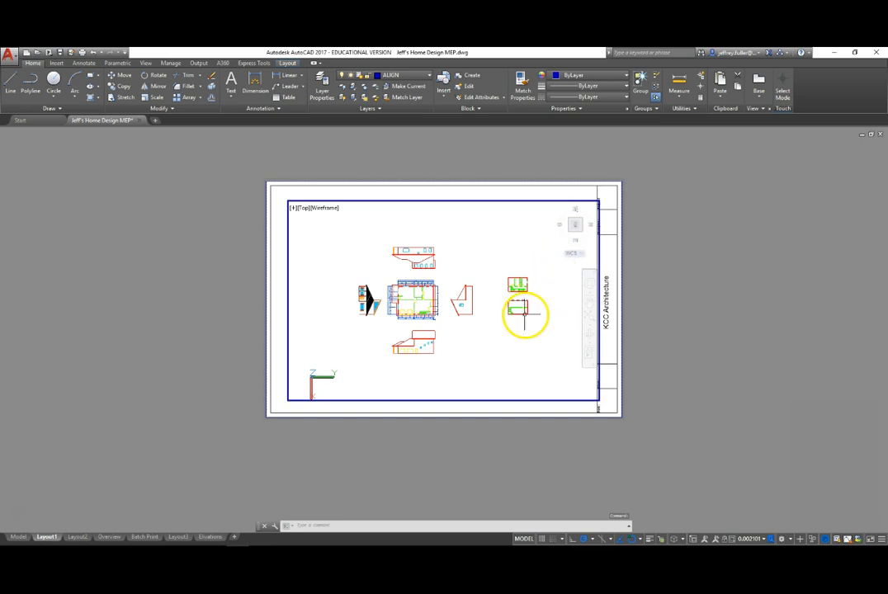
- Use Zoom Window around the floor plan and its four surrounding elevations to enlarge them within the viewport
left_click(594, 325)
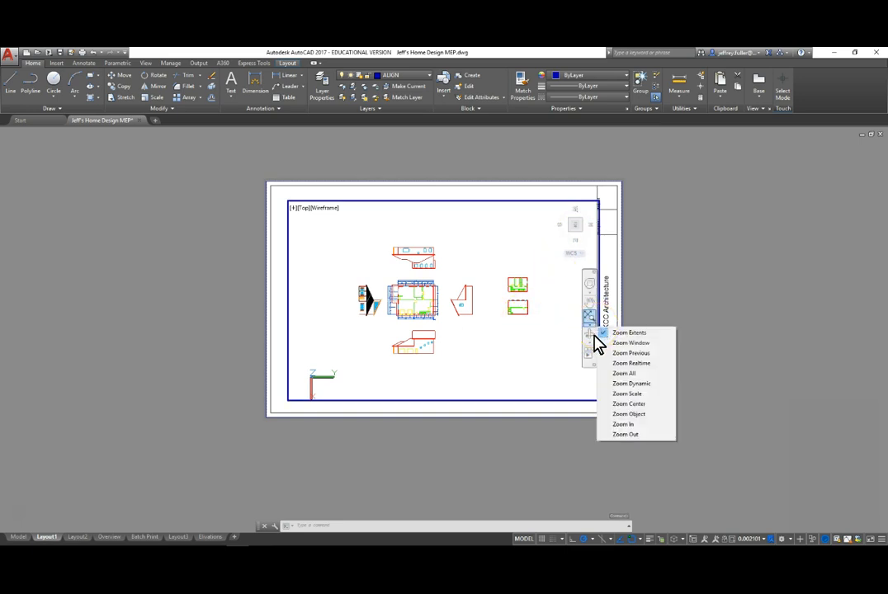
left_click(626, 343)
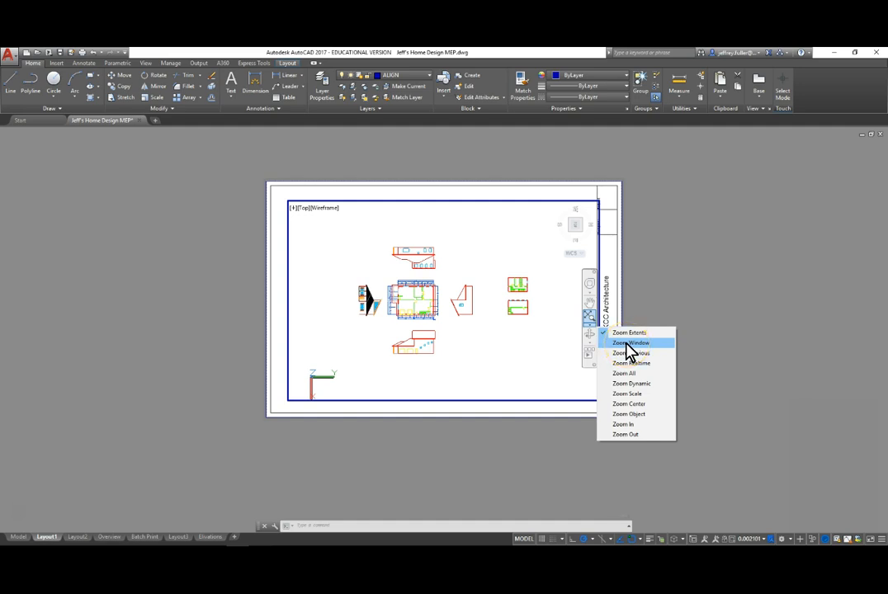
left_click(337, 236)
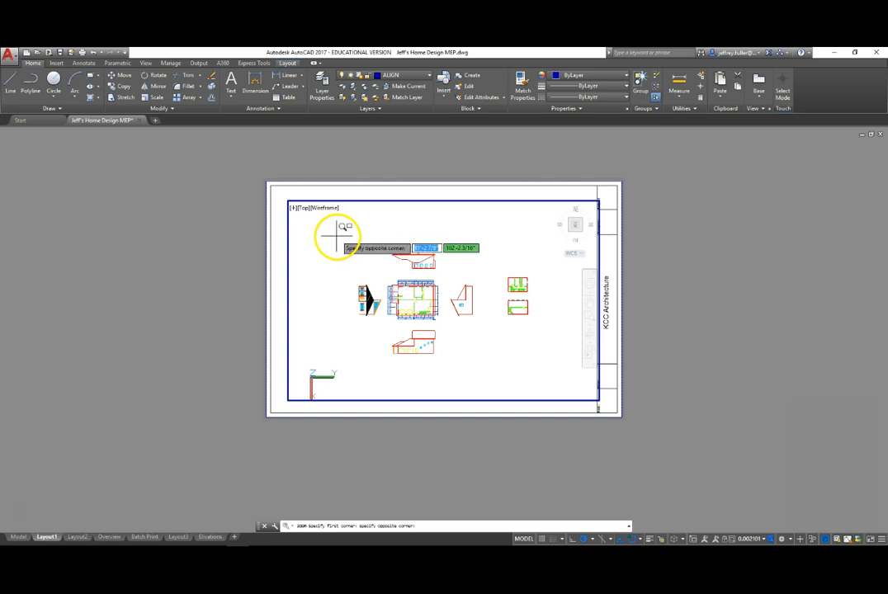
left_click(492, 359)
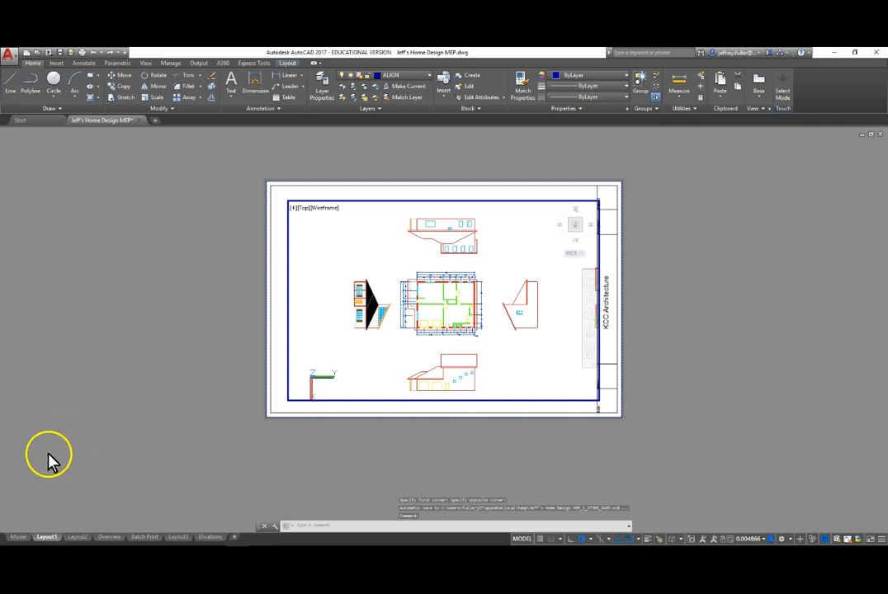
left_click(18, 513)
key("Escape")
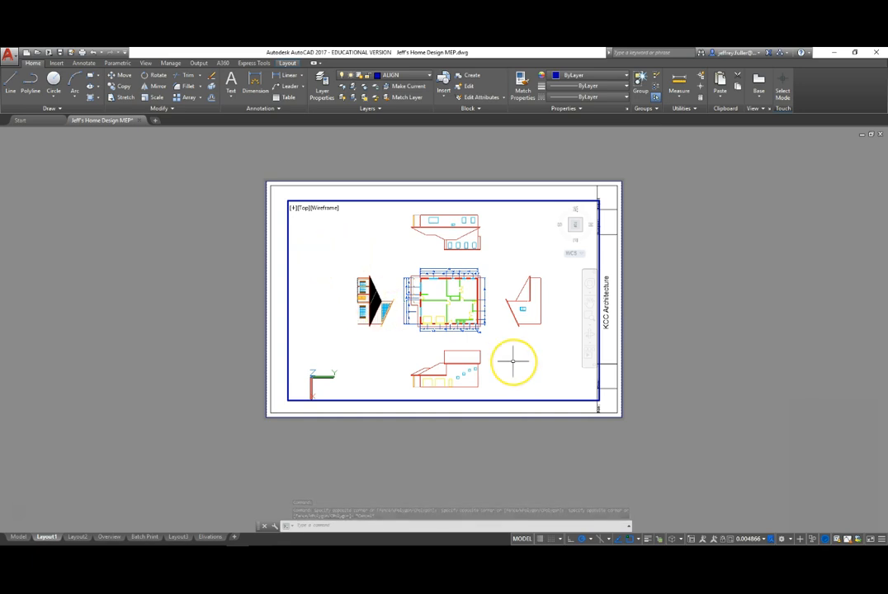
- Inspect the complete set of house drawings in model space and return to Layout1
left_click(18, 537)
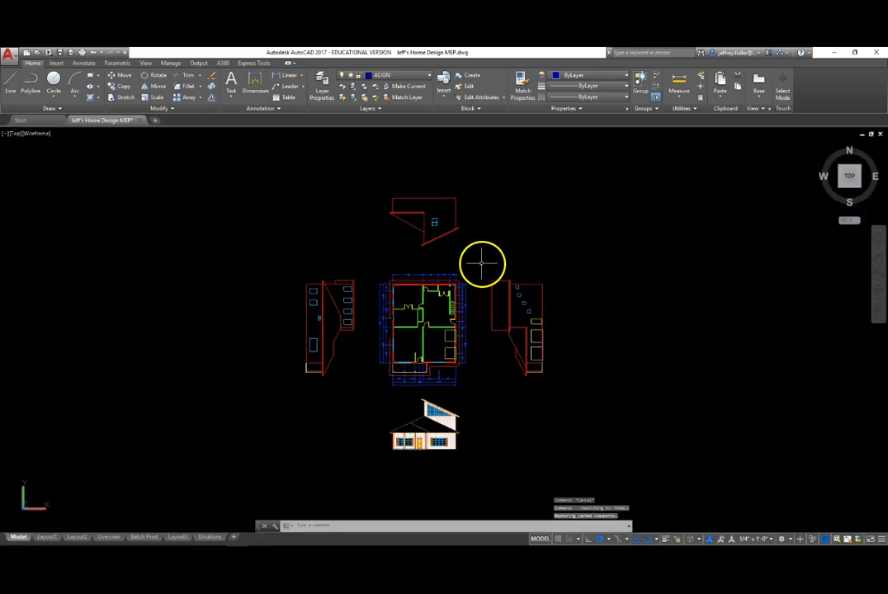
scroll(486, 322, "down", 5)
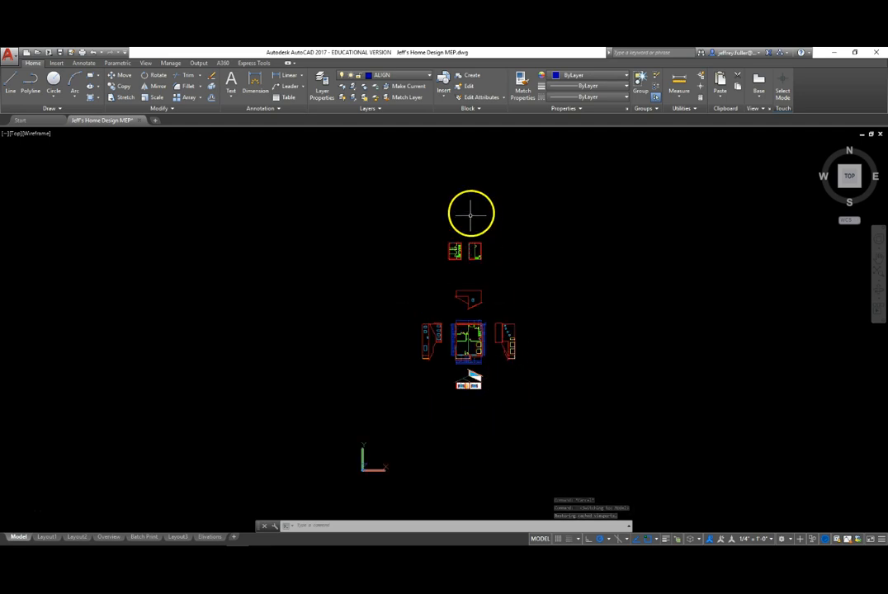
scroll(483, 247, "up", 4)
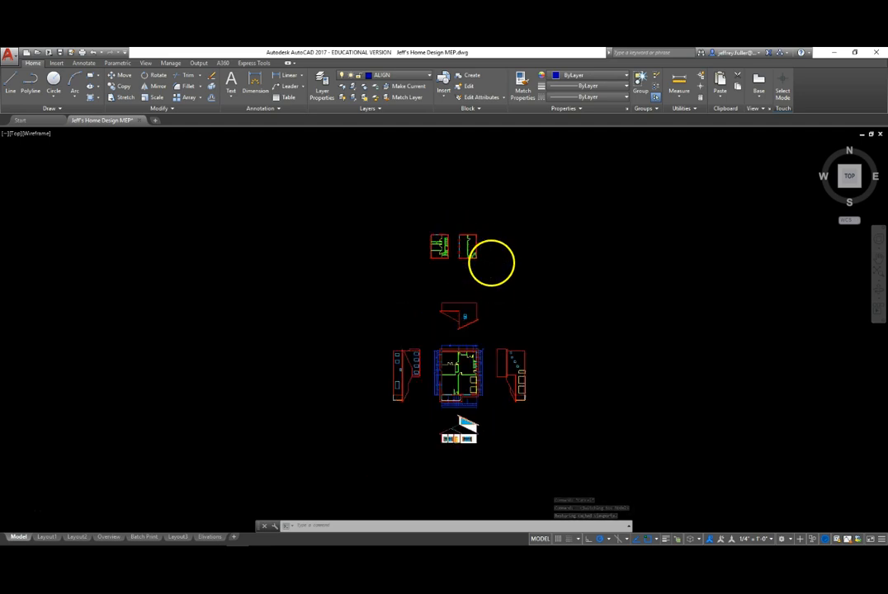
left_click(70, 517)
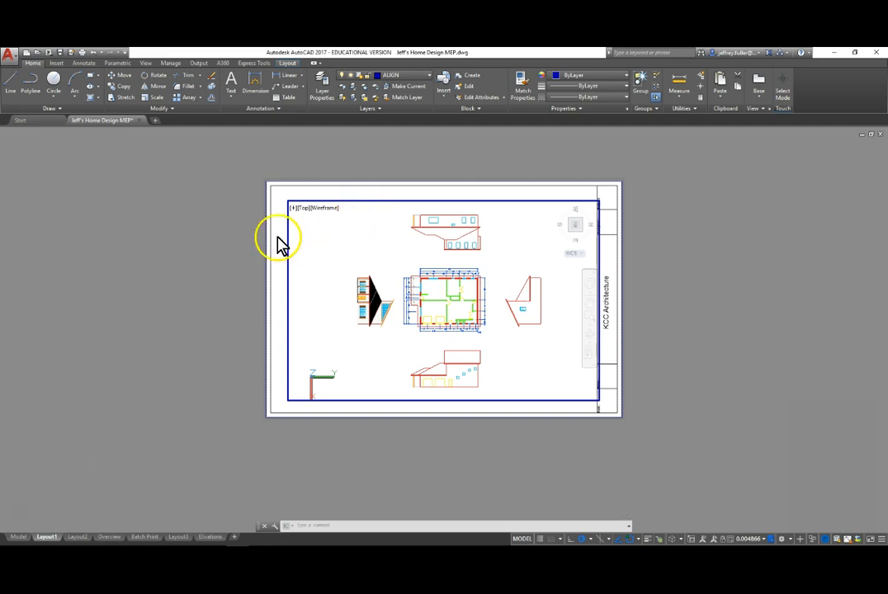
- Return to paper space and stretch the viewport's upper-left corner to the upper-left corner of the title block border
double_click(223, 234)
left_click(223, 234)
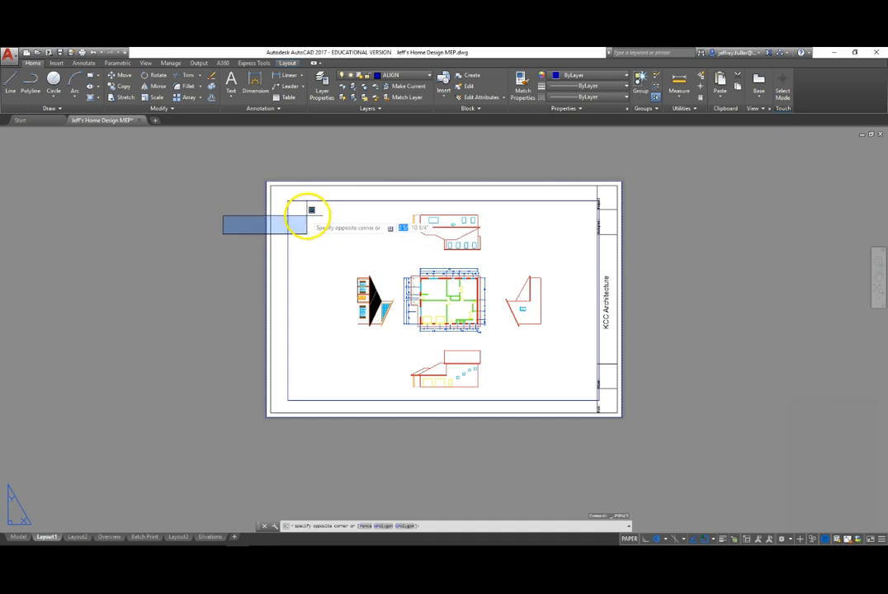
left_click(215, 223)
left_click(288, 217)
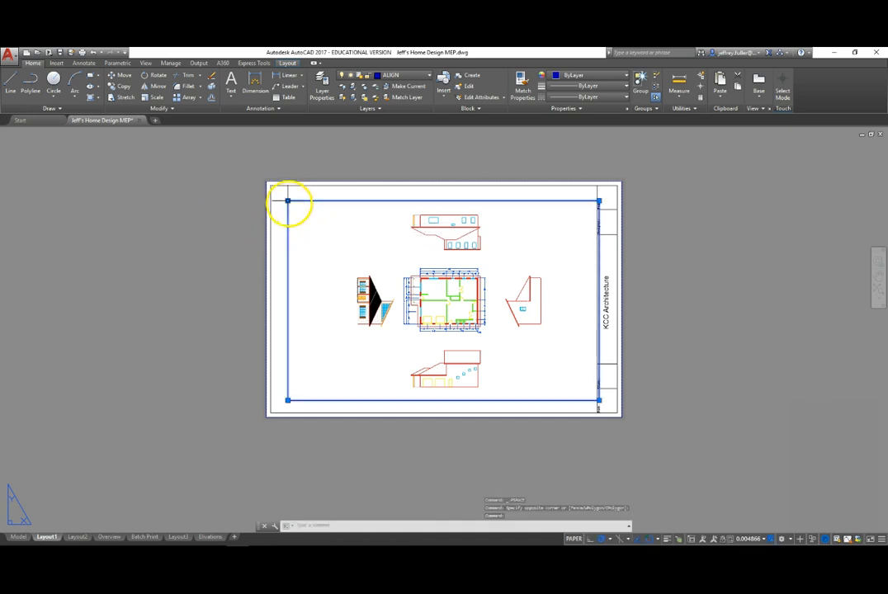
left_click(288, 201)
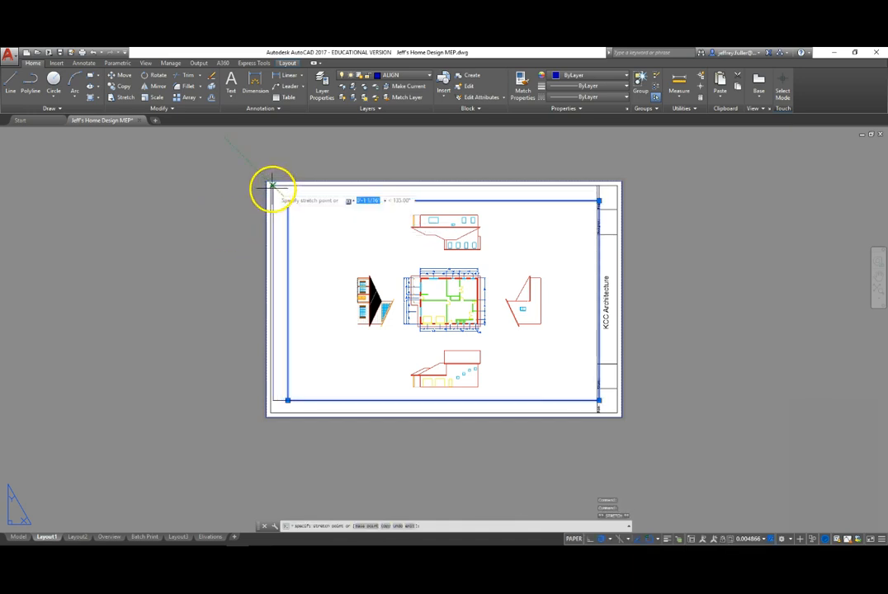
left_click(272, 185)
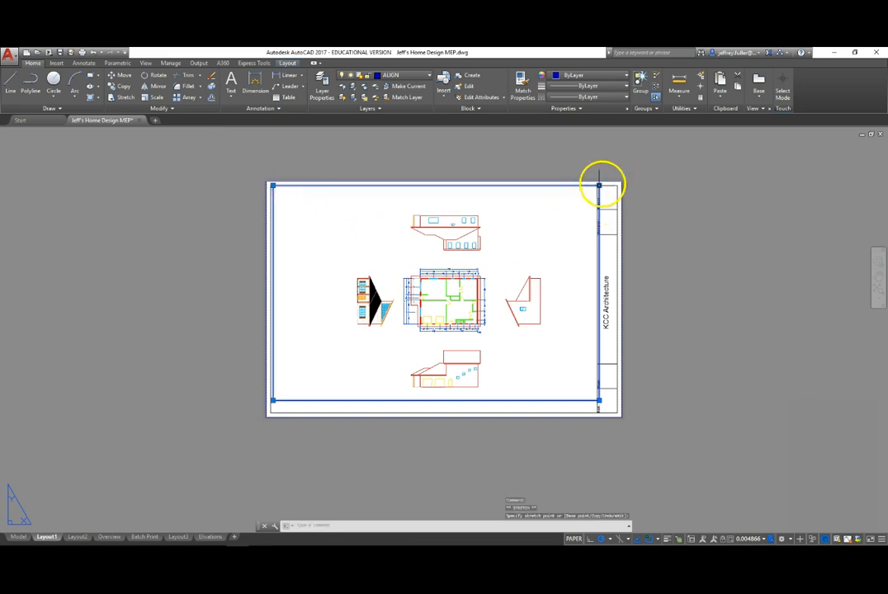
- Stretch the viewport's lower-right corner to where the title strip's inner line meets the bottom border
left_click(600, 402)
scroll(606, 403, "up", 6)
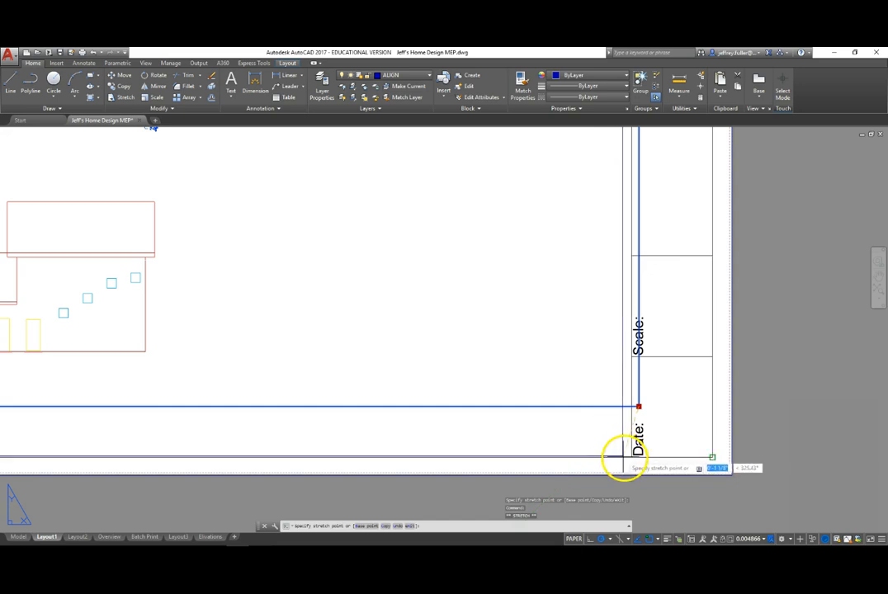
left_click(631, 454)
scroll(509, 398, "down", 4)
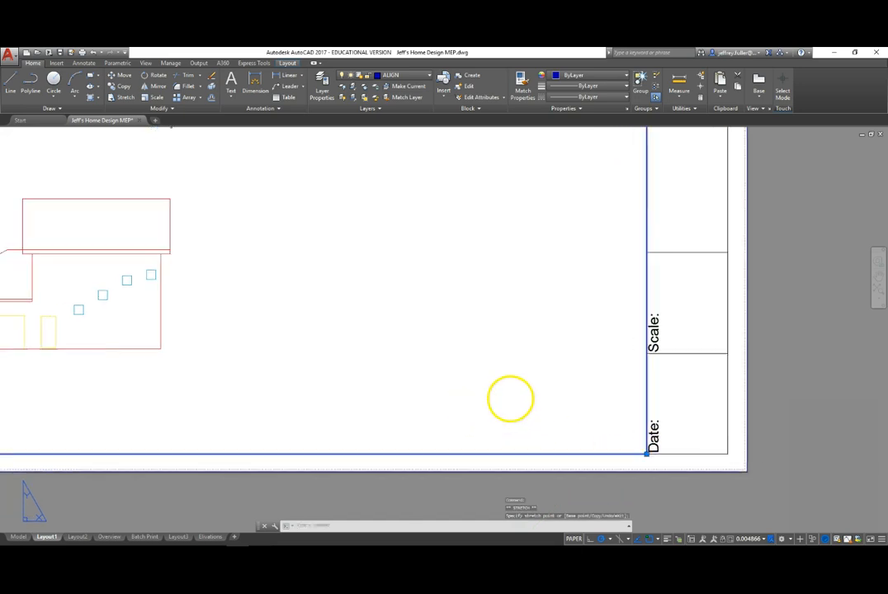
- Stretch the viewport's lower-left corner to the lower-left corner of the title block border and deselect the viewport
scroll(247, 370, "down", 3)
middle_click_drag(198, 367, 467, 374)
scroll(329, 382, "down", 2)
scroll(330, 384, "up", 6)
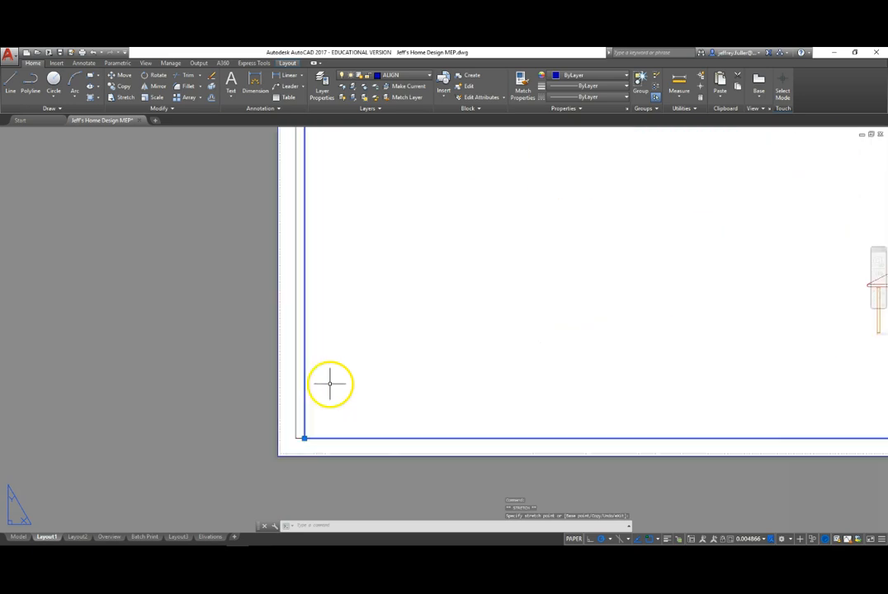
left_click(304, 438)
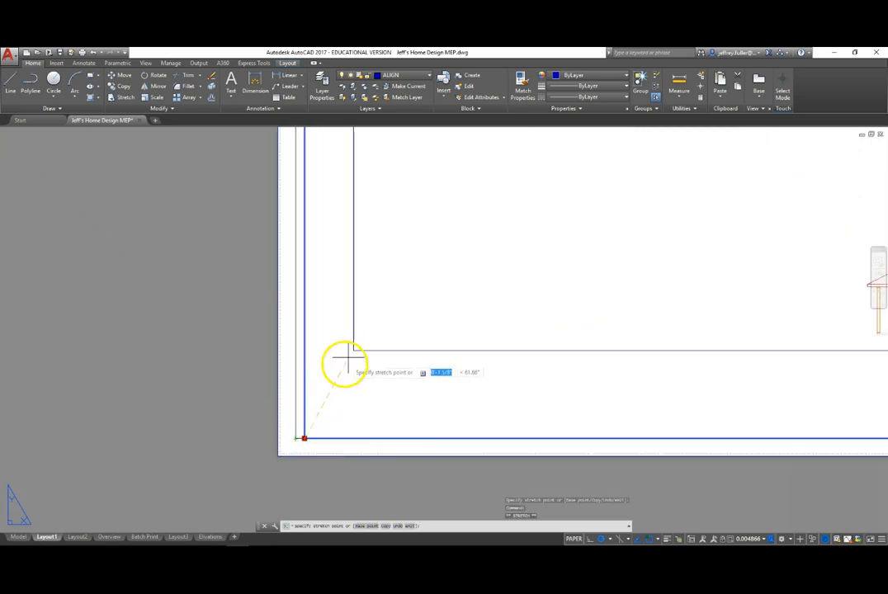
left_click(295, 438)
scroll(333, 322, "down", 5)
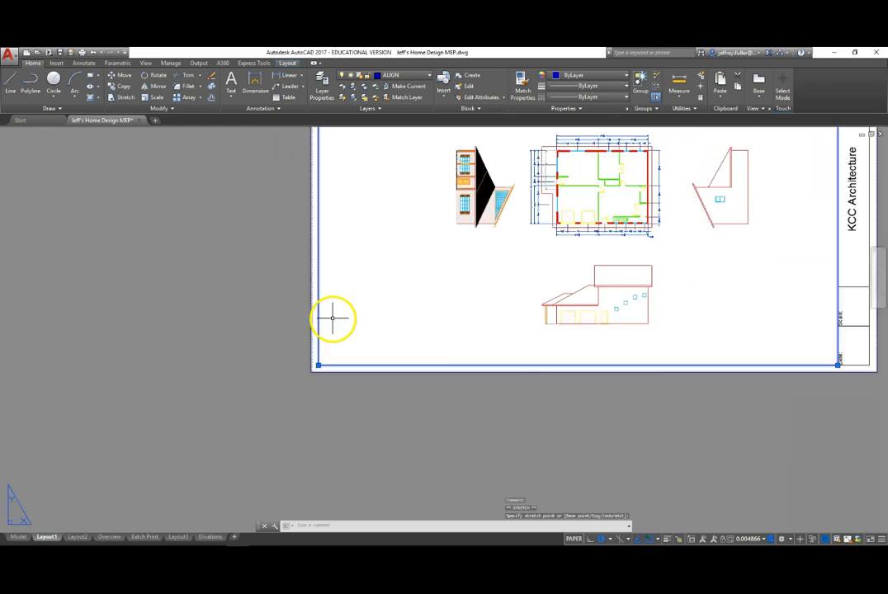
scroll(323, 250, "up", 4)
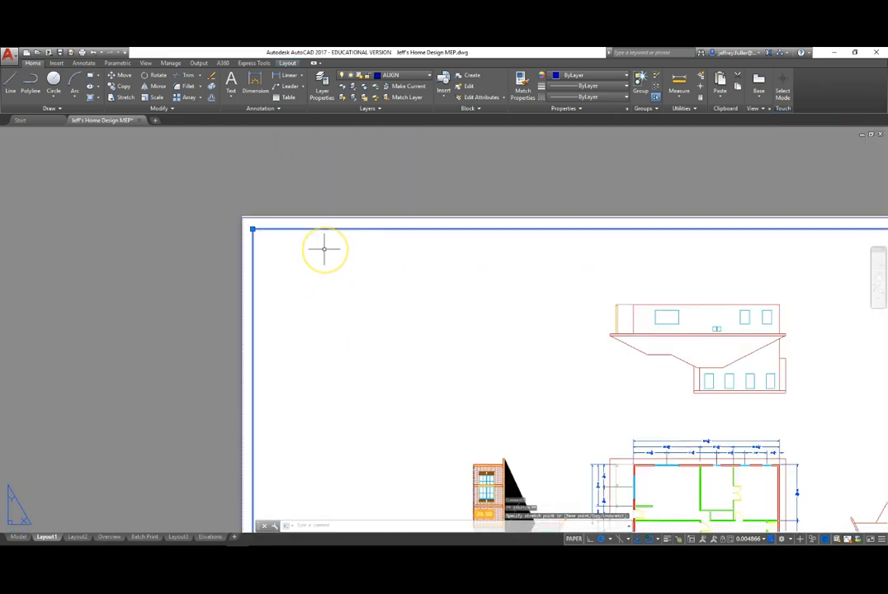
scroll(323, 250, "down", 4)
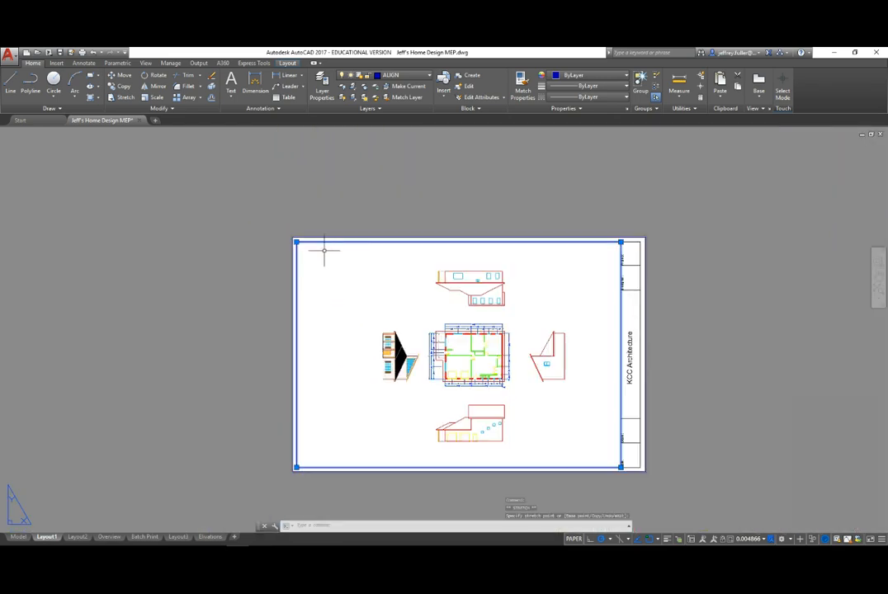
left_click(216, 285)
key("Escape")
- Enter and leave the viewport, then set the ANNOALLVISIBLE variable to 1 in paper space
double_click(370, 291)
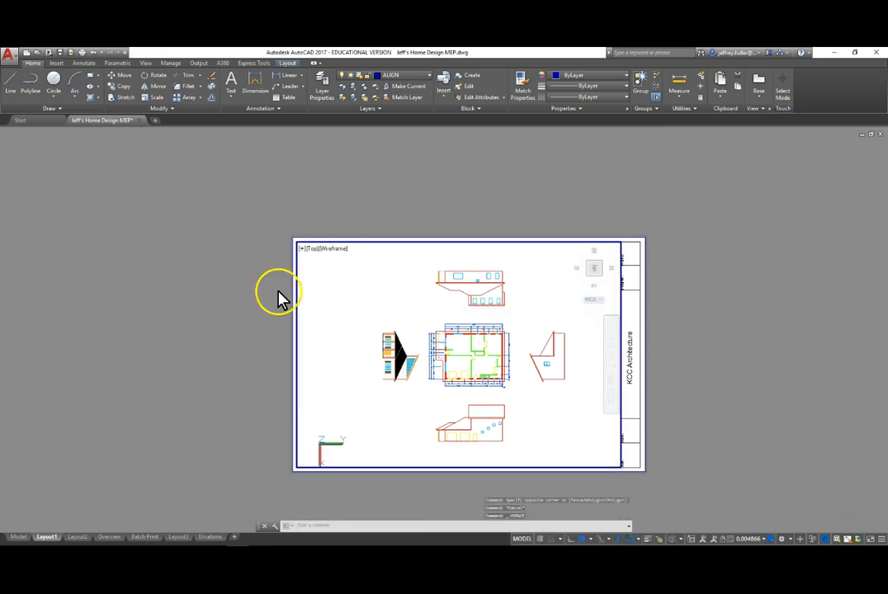
double_click(216, 279)
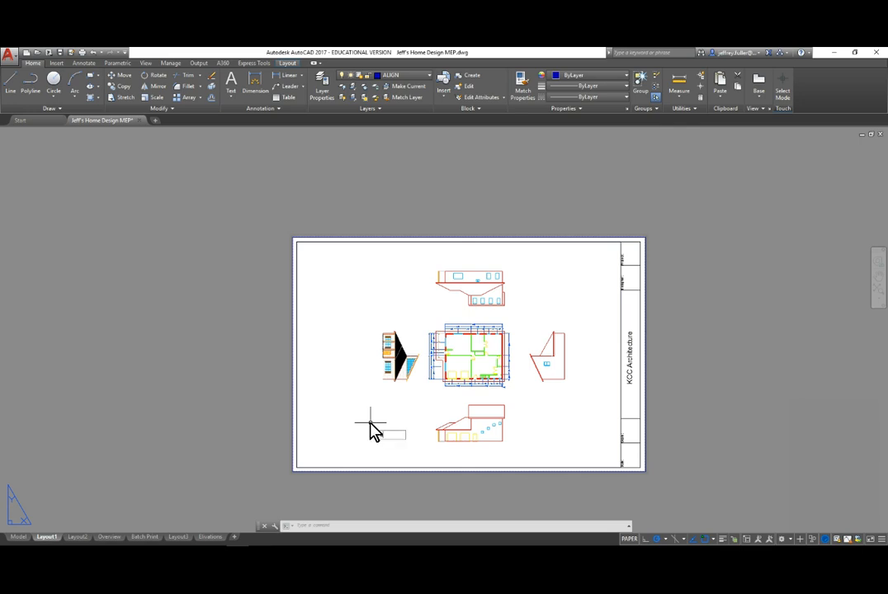
type("annoall")
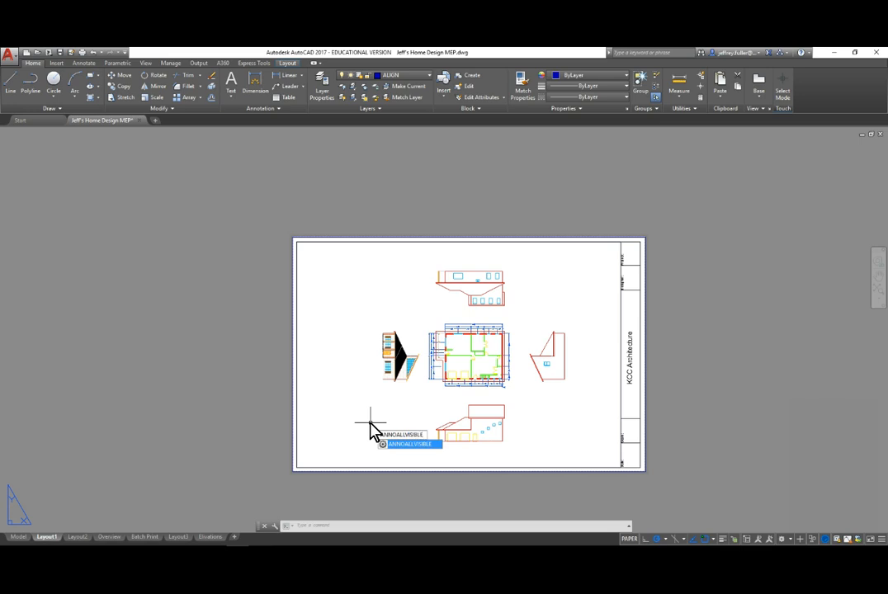
key("Return")
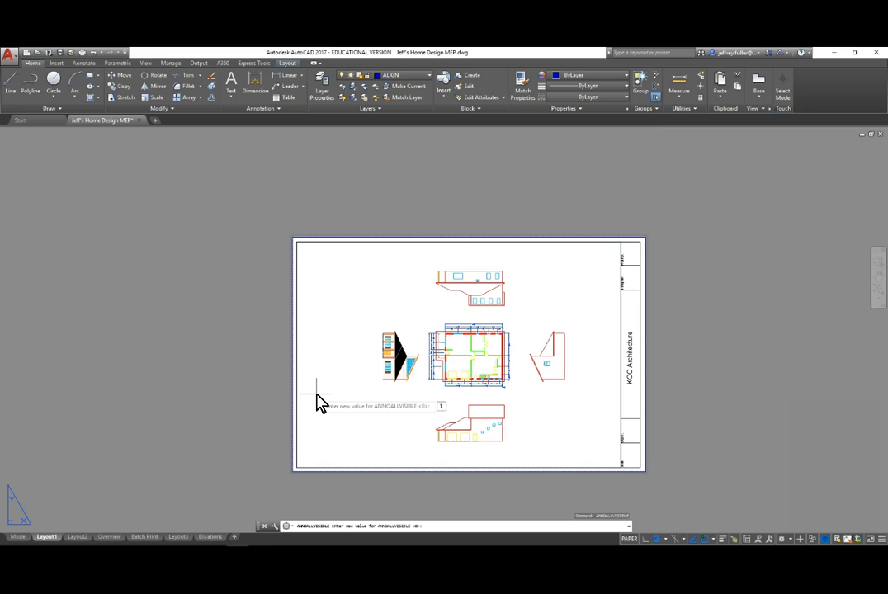
key("Return")
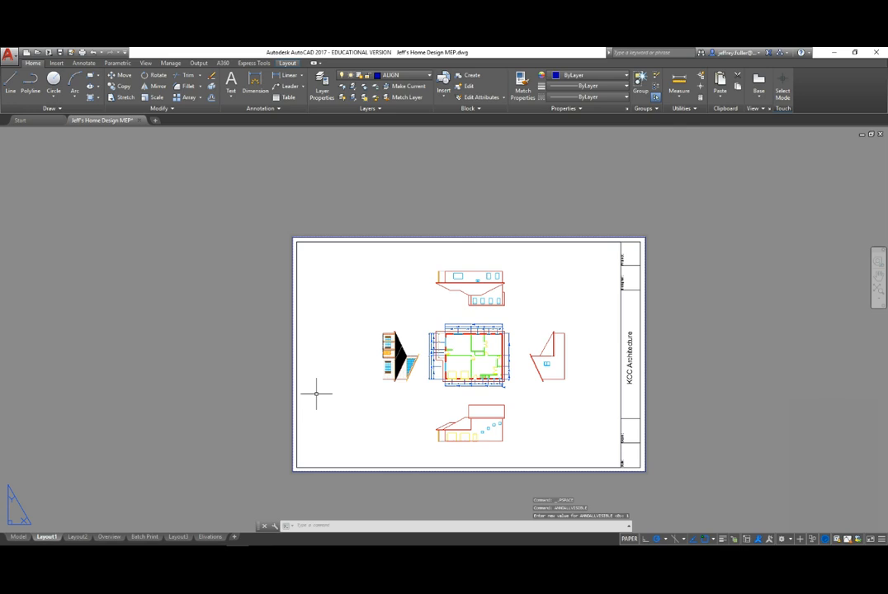